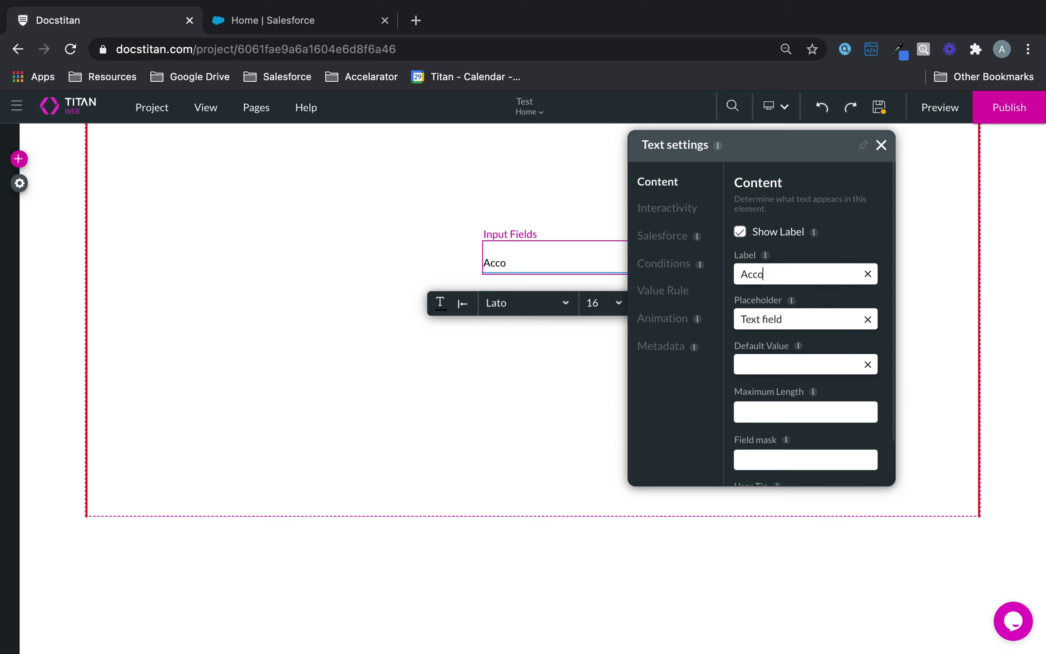
# Label the text input field Account Name.
pyautogui.write('Name')
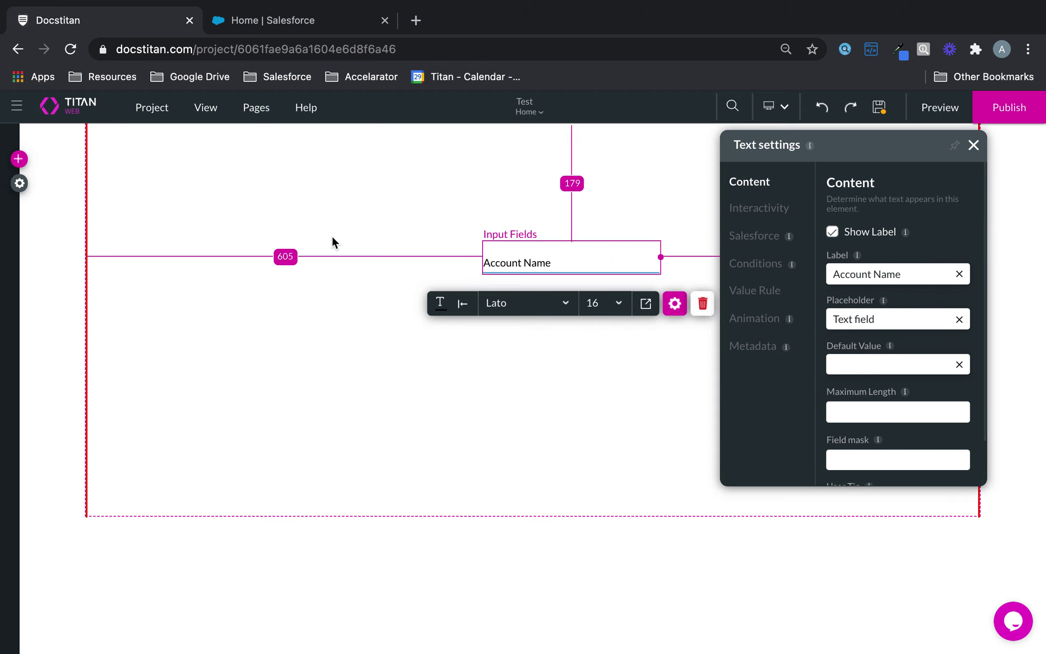
pyautogui.click(18, 159)
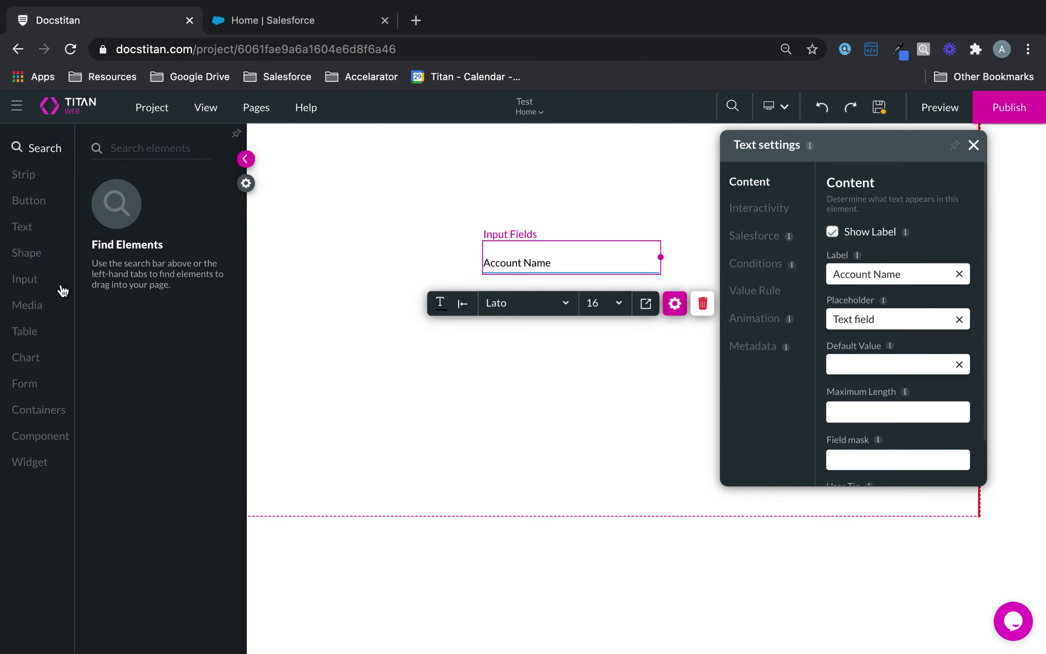
# Create a Salesforce get-record integration that pulls from the Account object with the On load trigger.
pyautogui.click(245, 183)
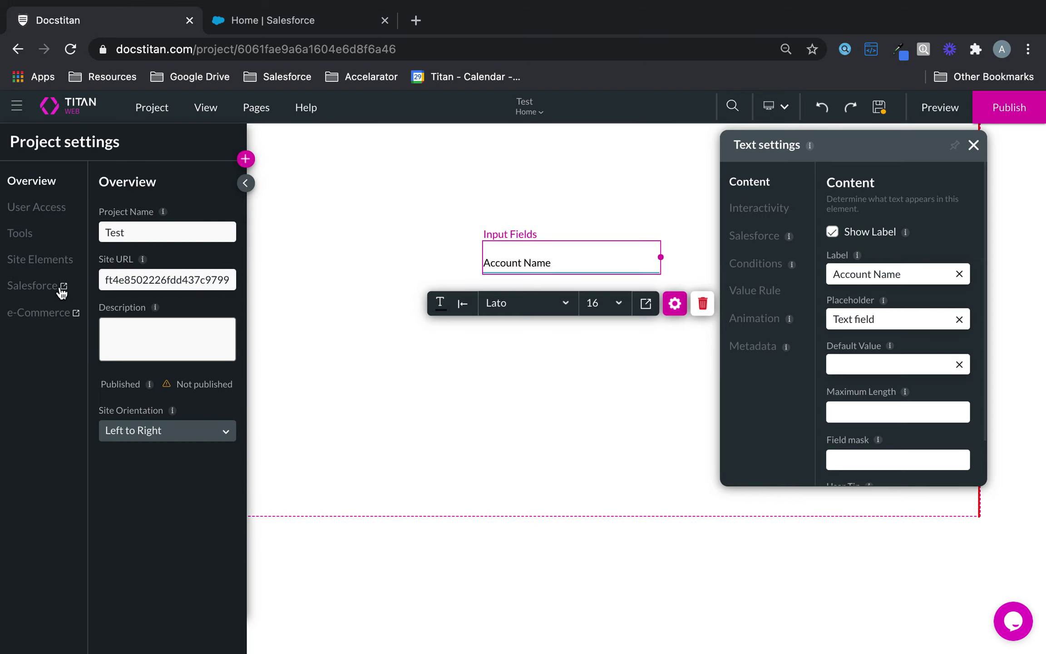
pyautogui.click(42, 285)
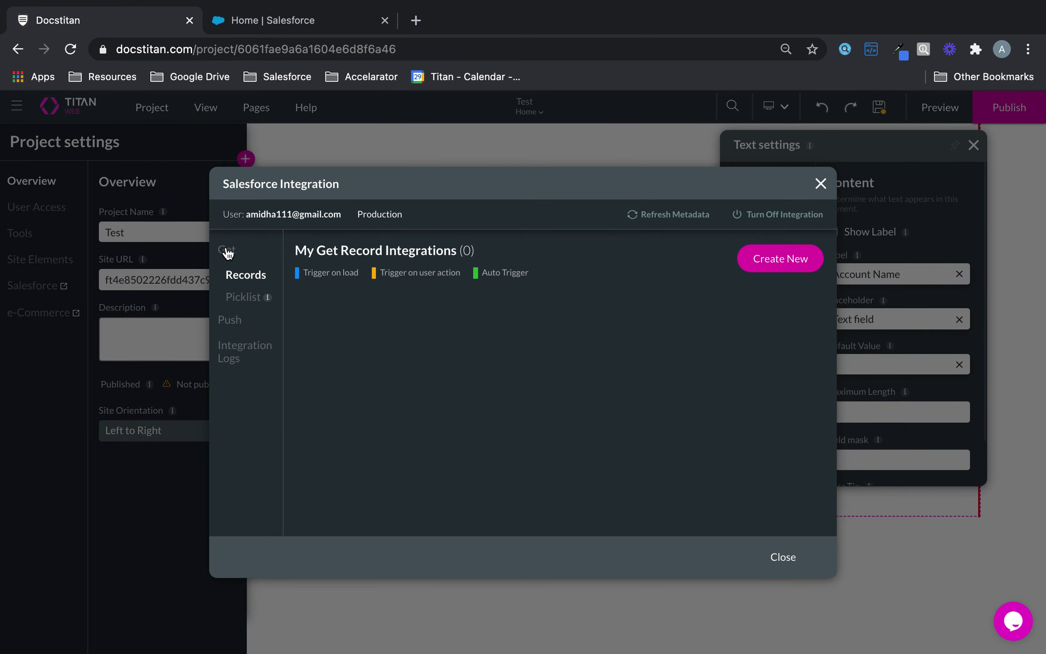
pyautogui.click(796, 259)
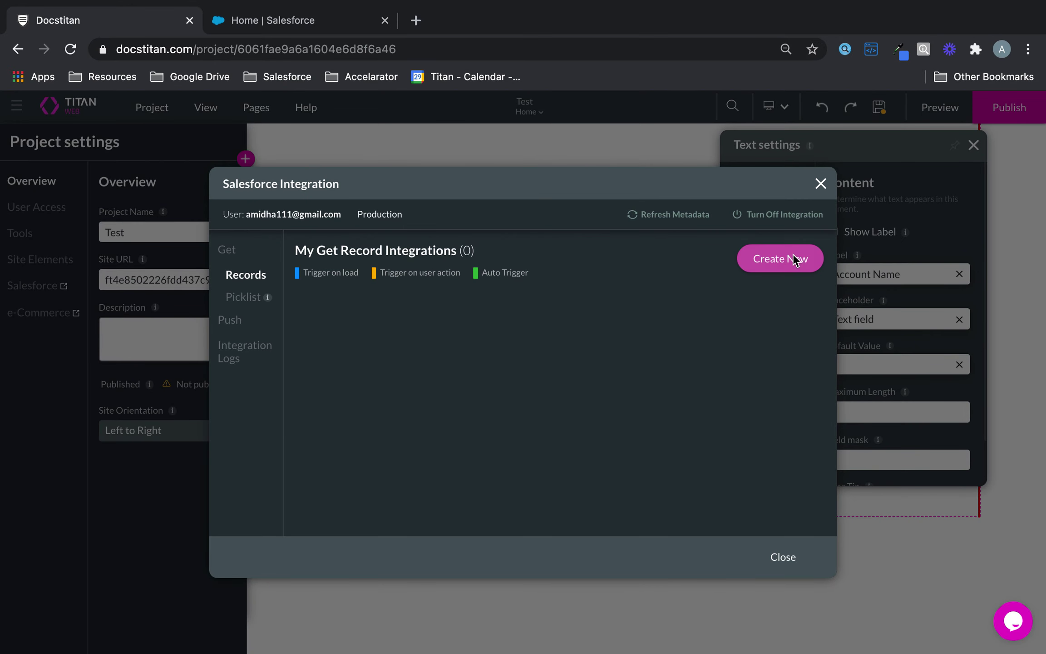
pyautogui.click(469, 250)
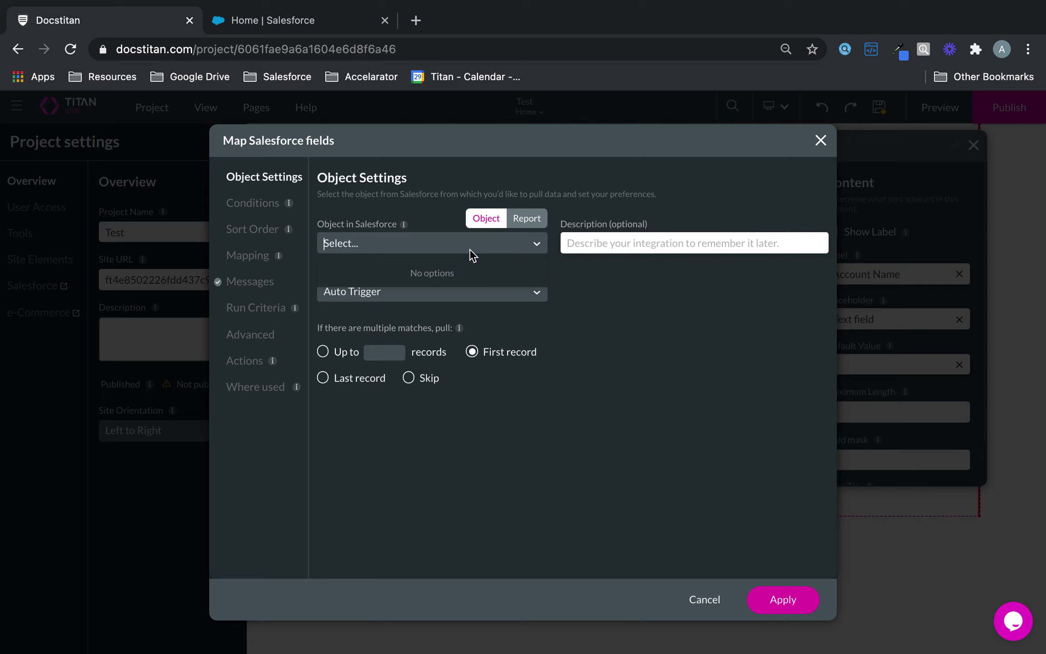
pyautogui.click(397, 298)
pyautogui.click(383, 296)
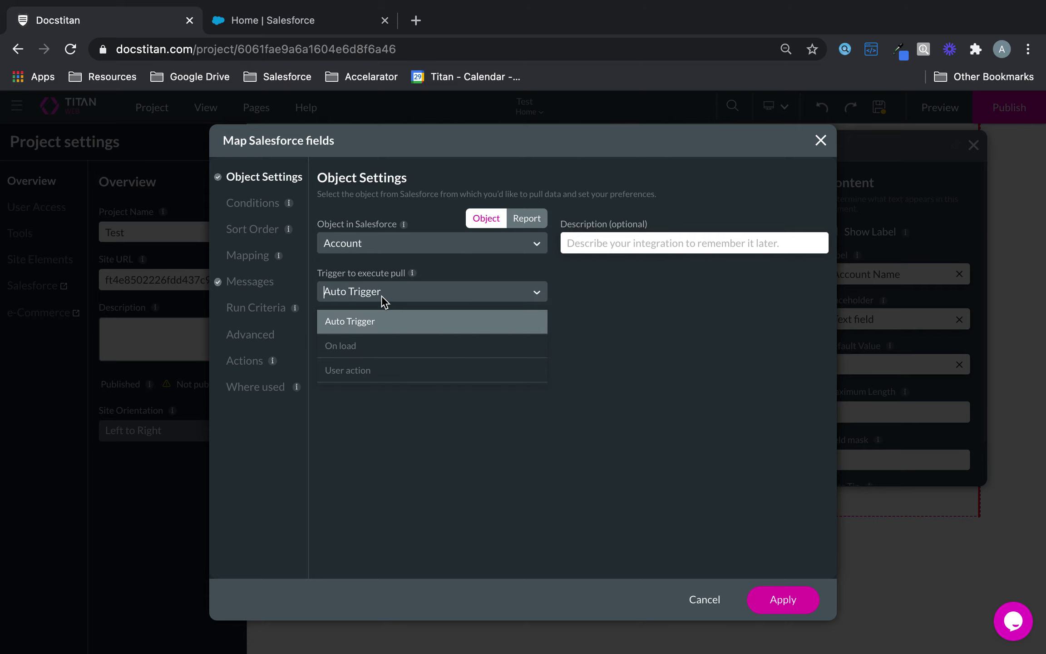
pyautogui.click(368, 349)
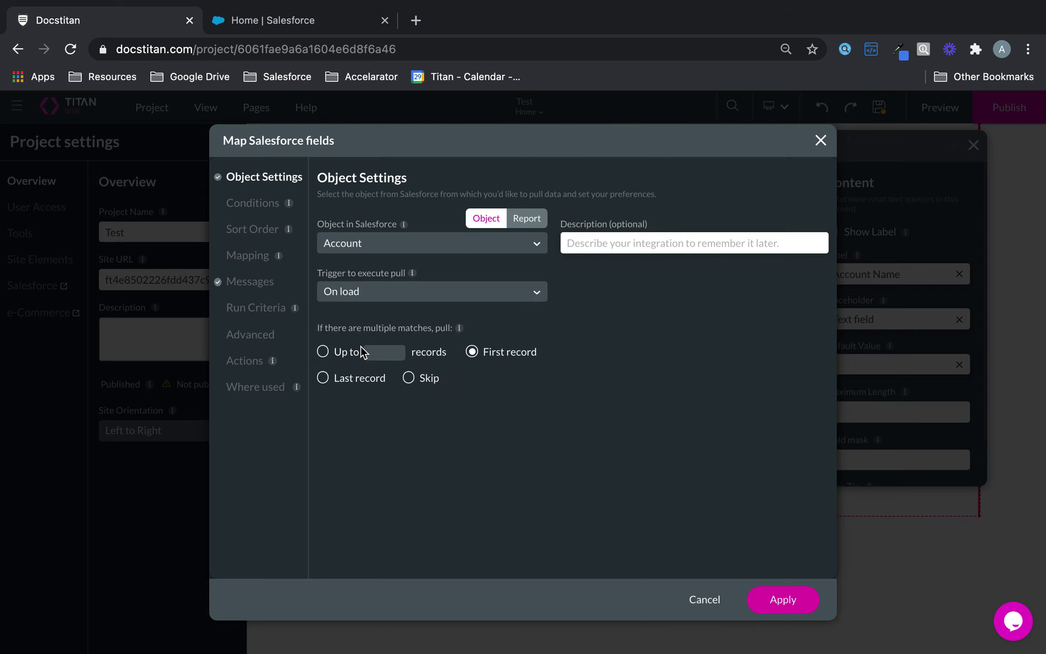
# Add an integration condition requiring Account Name to contain the static value Hospital.
pyautogui.click(261, 202)
pyautogui.click(394, 252)
pyautogui.write('name')
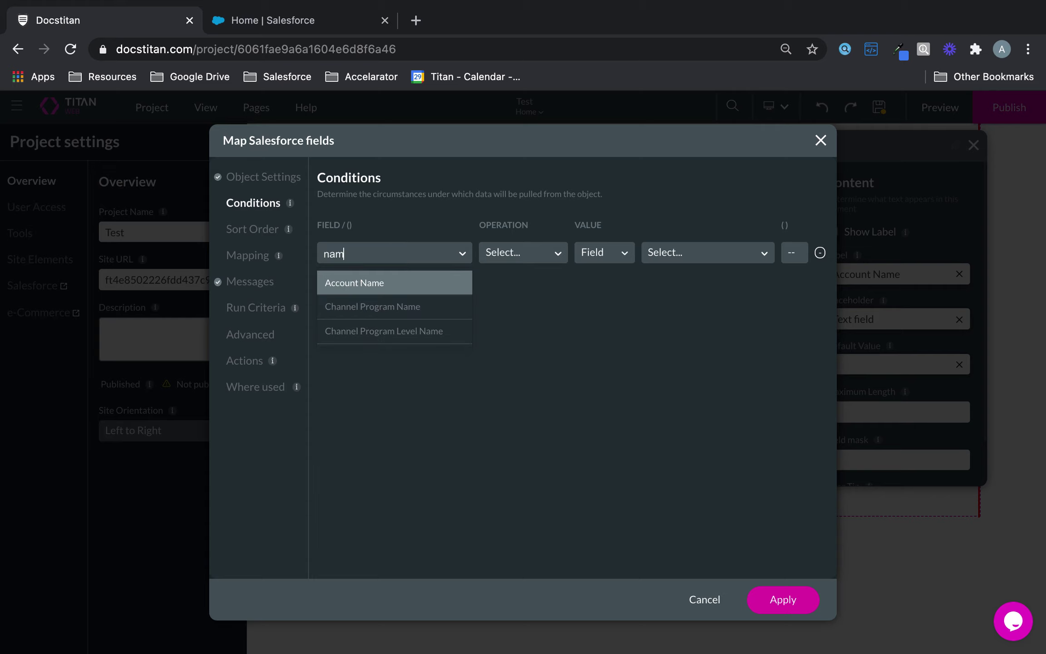
pyautogui.click(420, 285)
pyautogui.click(531, 245)
pyautogui.click(507, 357)
pyautogui.click(658, 252)
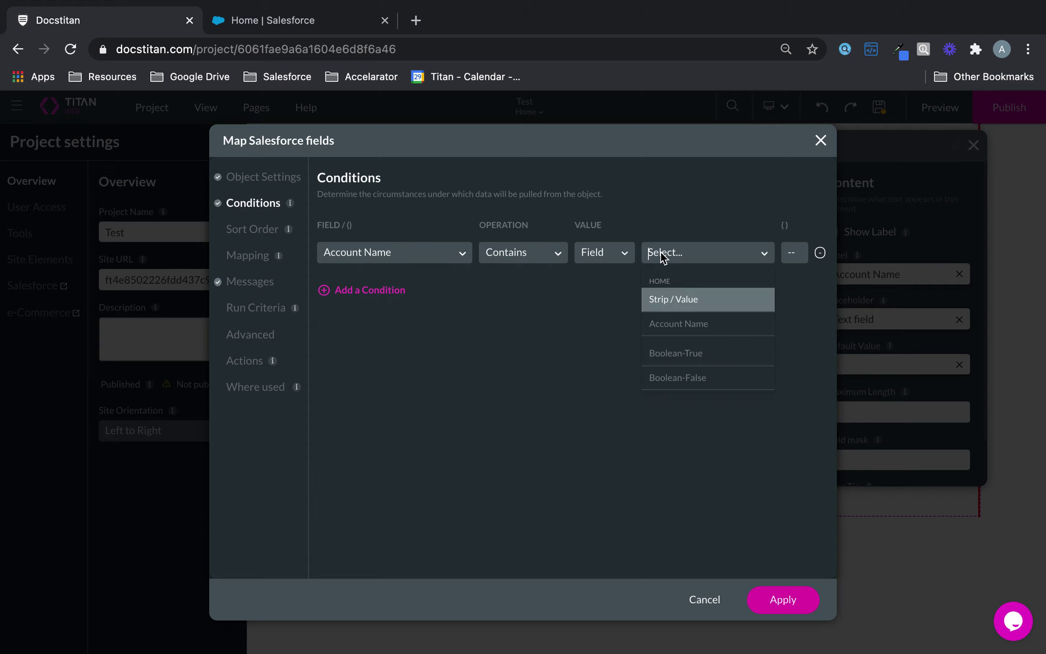
pyautogui.click(613, 258)
pyautogui.click(599, 303)
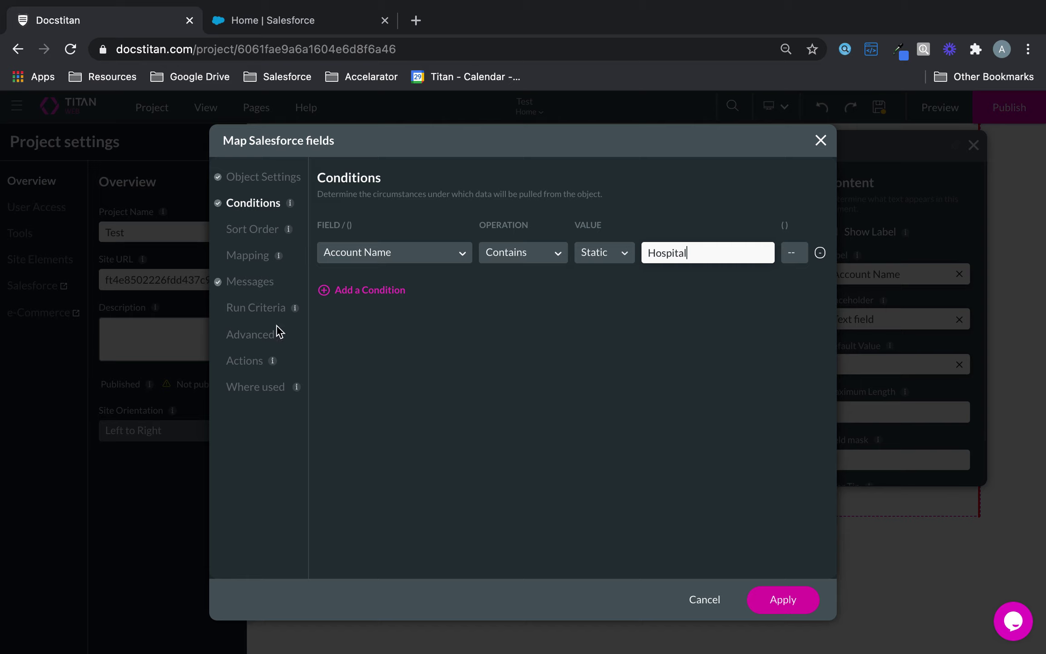
# Map the Account Name element to the Salesforce Account Name field and apply the integration.
pyautogui.click(250, 261)
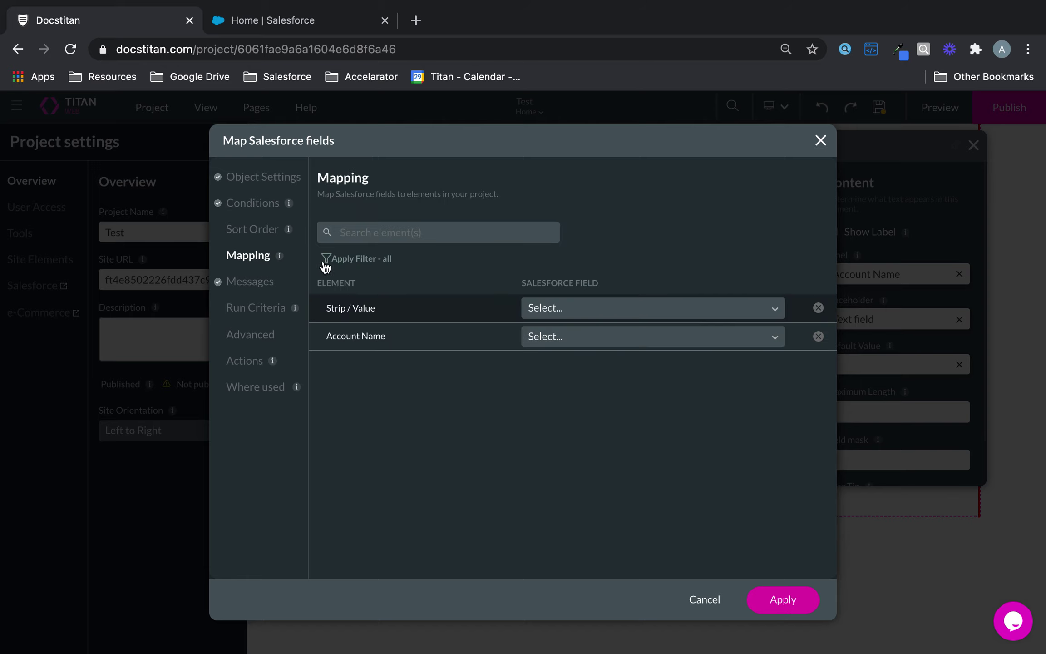
pyautogui.click(625, 313)
pyautogui.click(526, 261)
pyautogui.click(545, 338)
pyautogui.write('name')
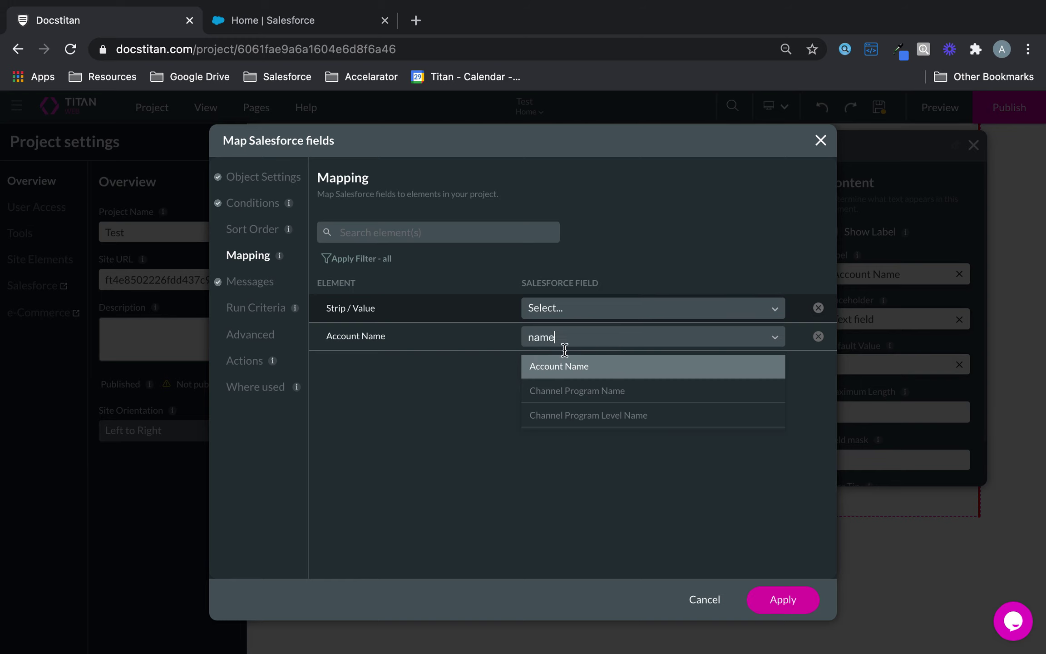
pyautogui.click(598, 367)
pyautogui.click(775, 597)
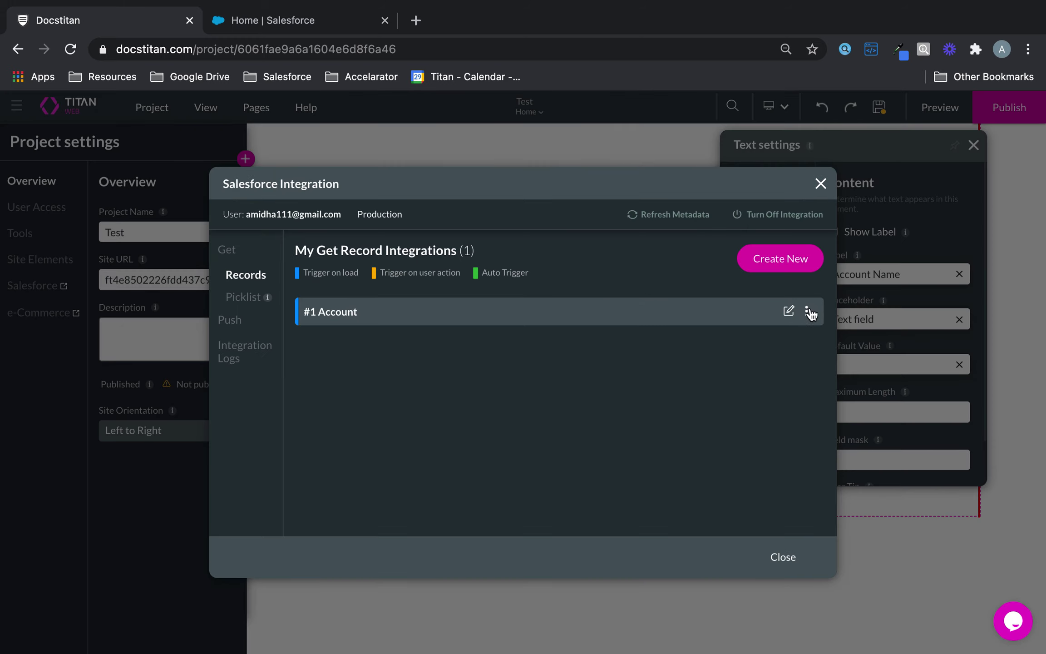
# Clone the #1 Account integration and change the copy's Account Name condition to contain the static value Titan.
pyautogui.click(808, 312)
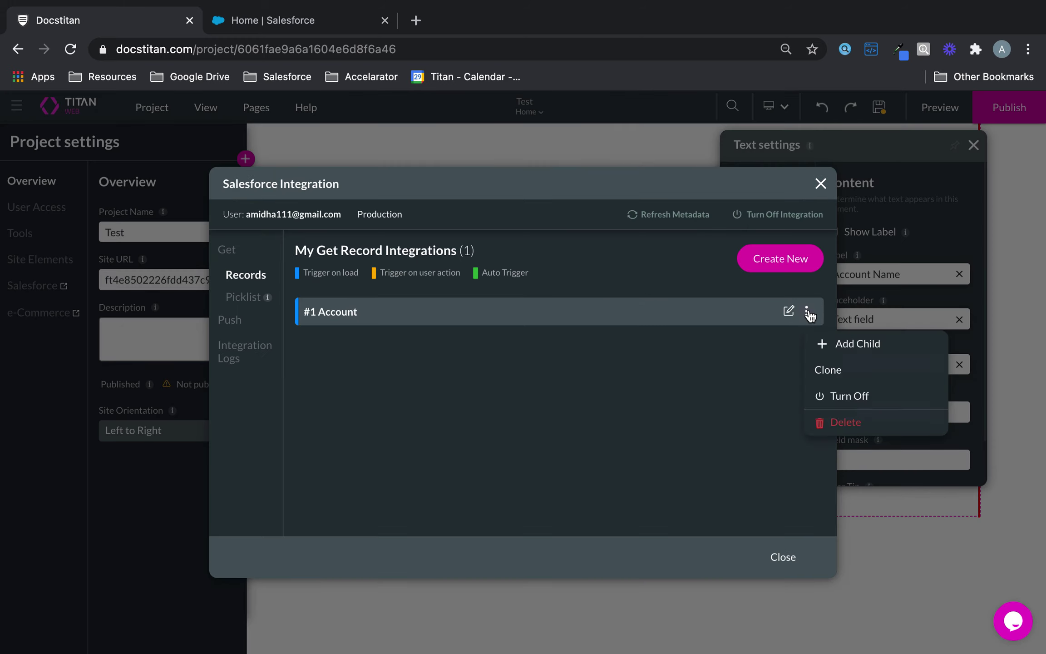
pyautogui.click(835, 370)
pyautogui.click(789, 346)
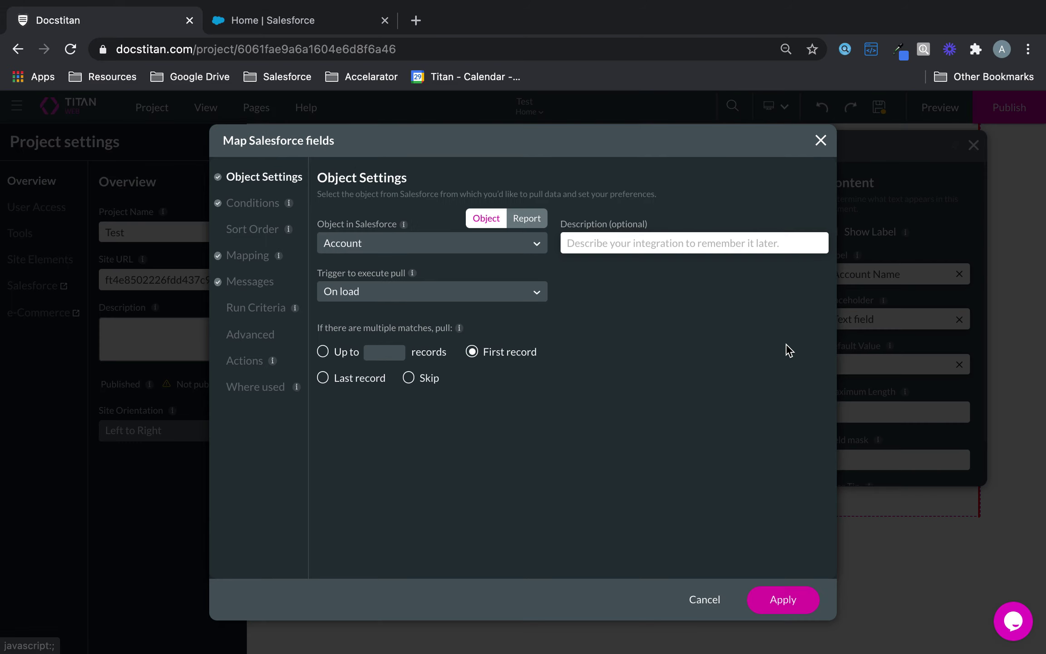
pyautogui.click(256, 204)
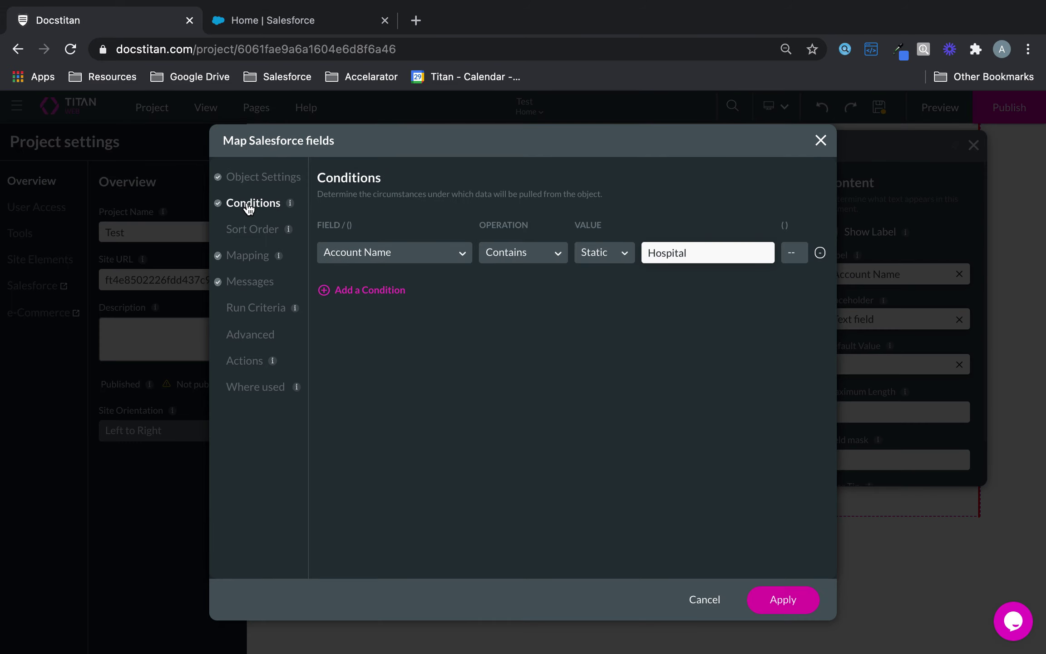
pyautogui.moveTo(305, 23)
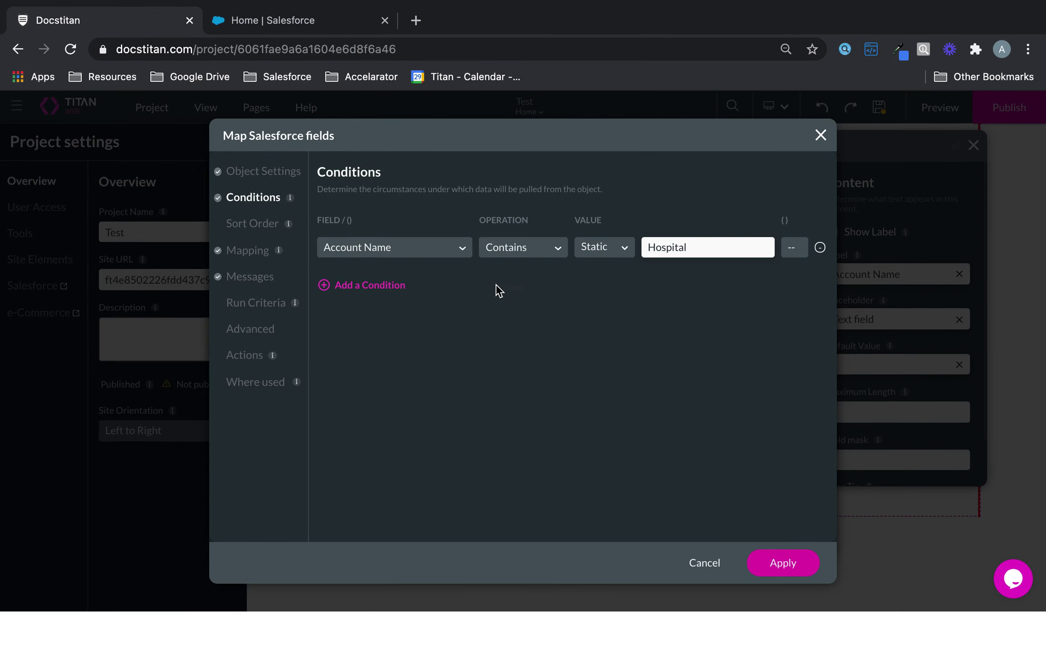
pyautogui.click(529, 253)
pyautogui.click(688, 248)
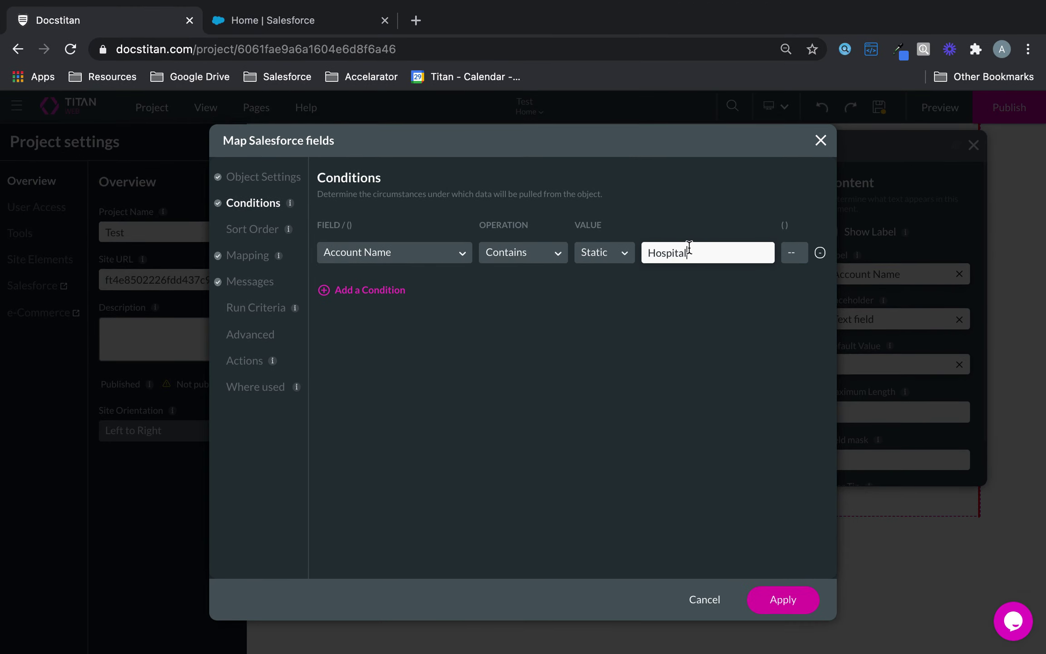
pyautogui.moveTo(701, 254); pyautogui.dragTo(588, 261)
pyautogui.write('Titan')
# Switch to Salesforce and look through the All Accounts list for an account with Titan in its name.
pyautogui.click(275, 19)
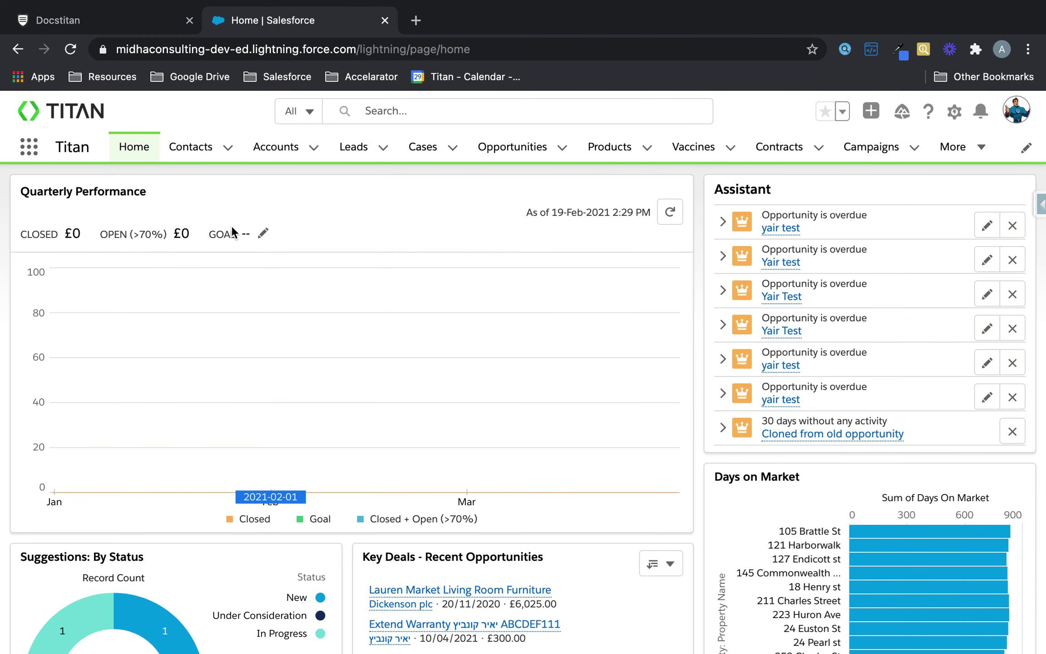
pyautogui.click(293, 152)
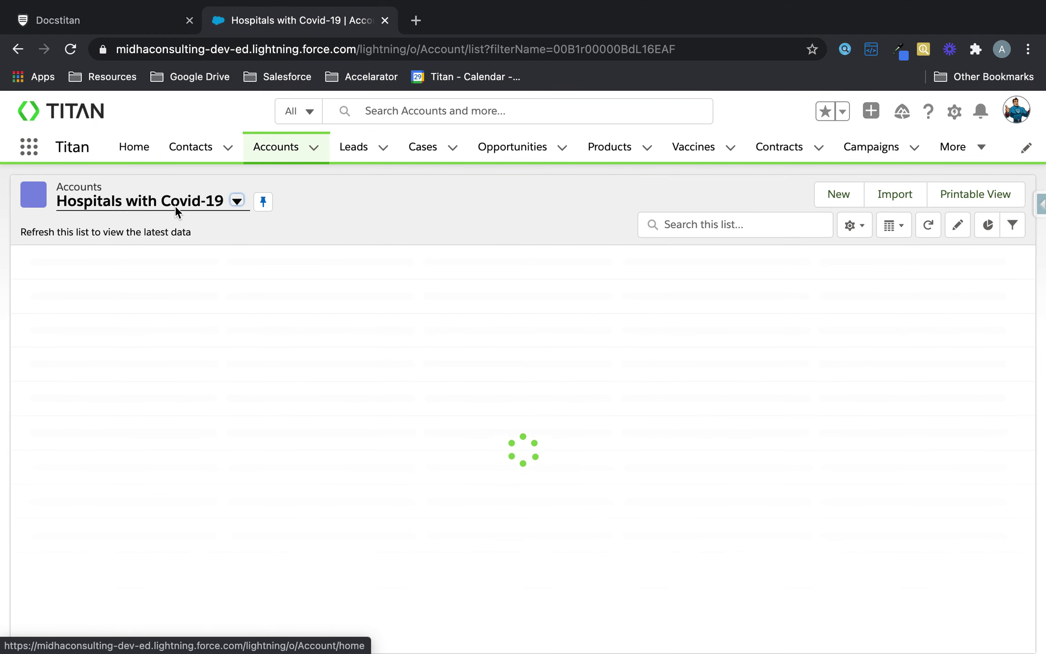
pyautogui.click(175, 206)
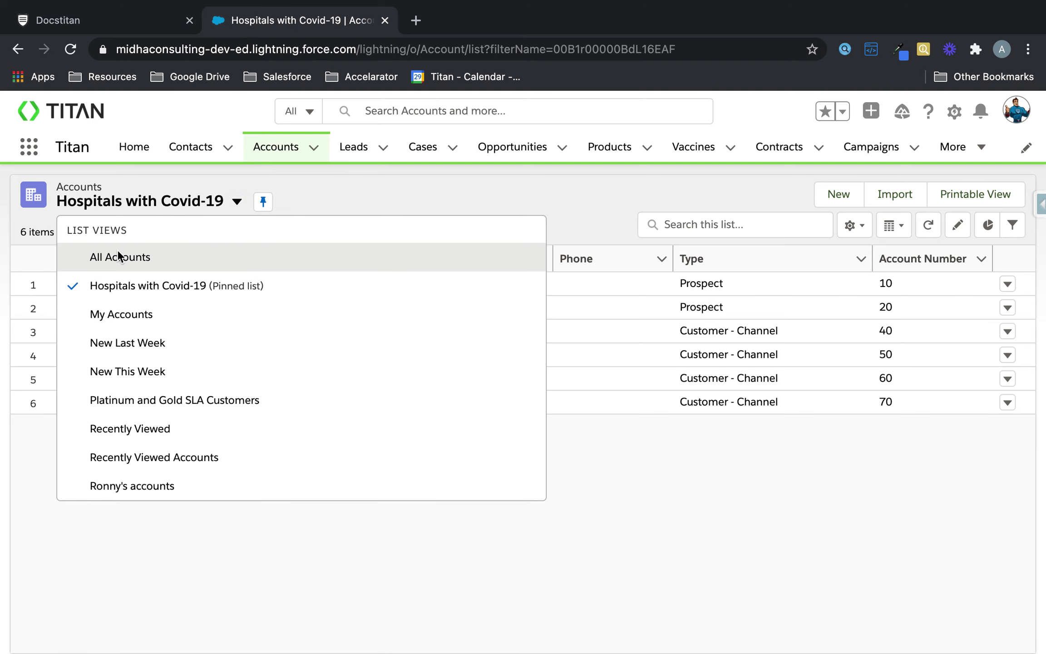
pyautogui.click(117, 252)
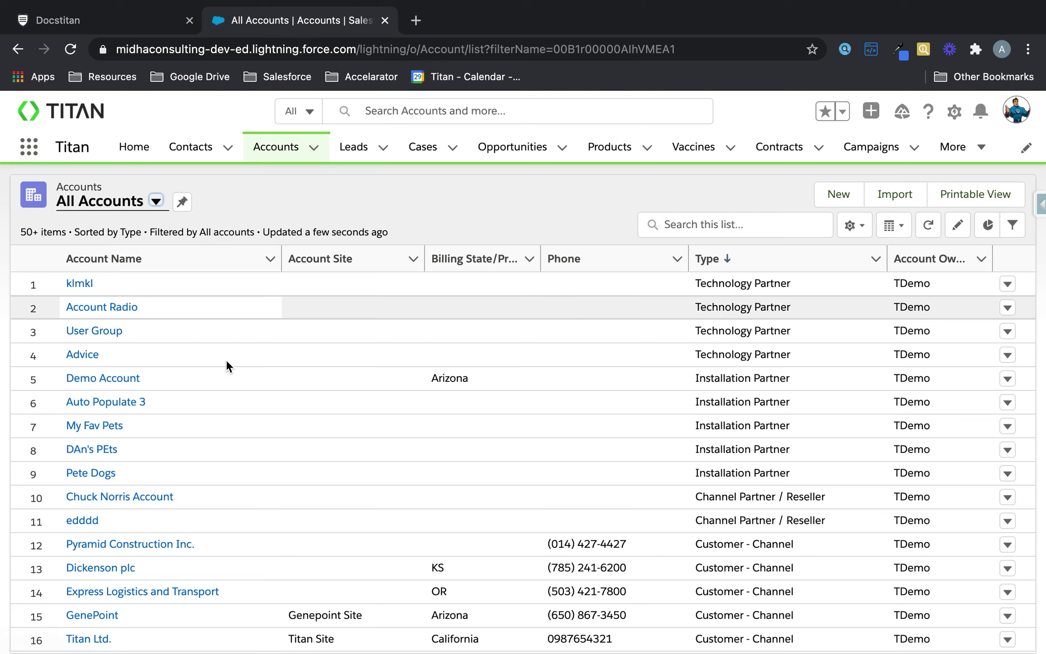
pyautogui.scroll(-2, 225, 361)
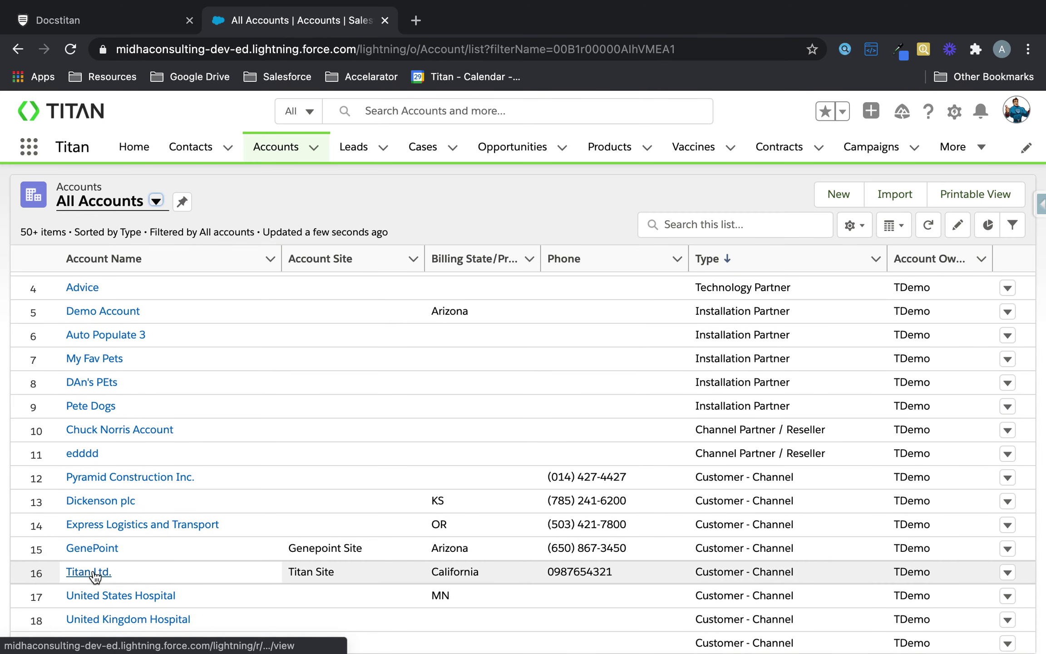
# Switch back to the Titan project editor, apply the cloned integration and close the Salesforce integration settings.
pyautogui.click(87, 26)
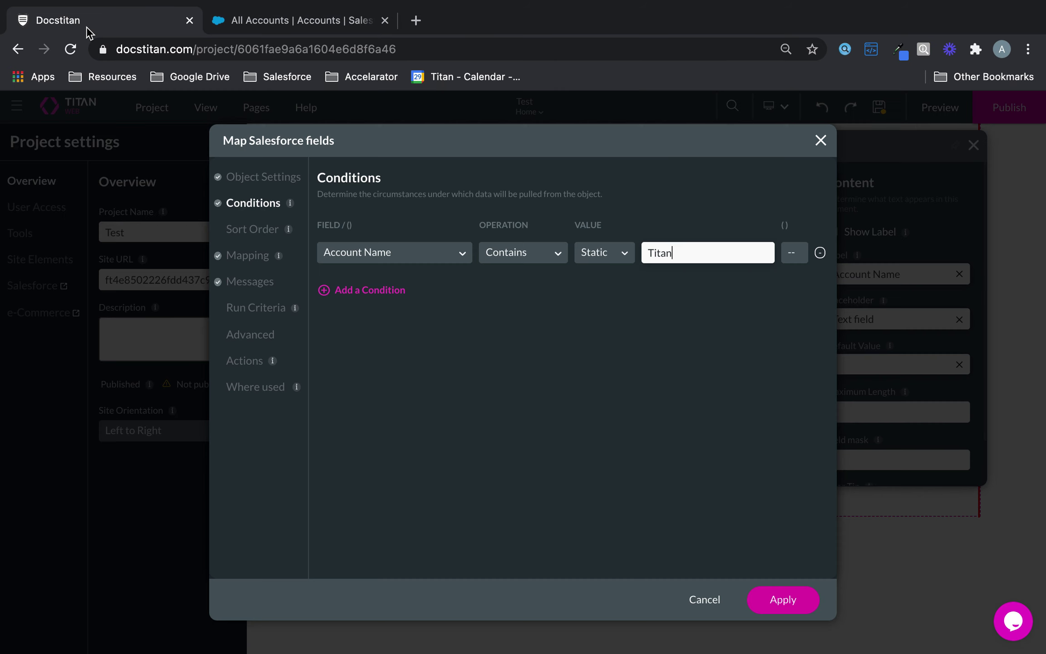
pyautogui.click(258, 257)
pyautogui.click(775, 598)
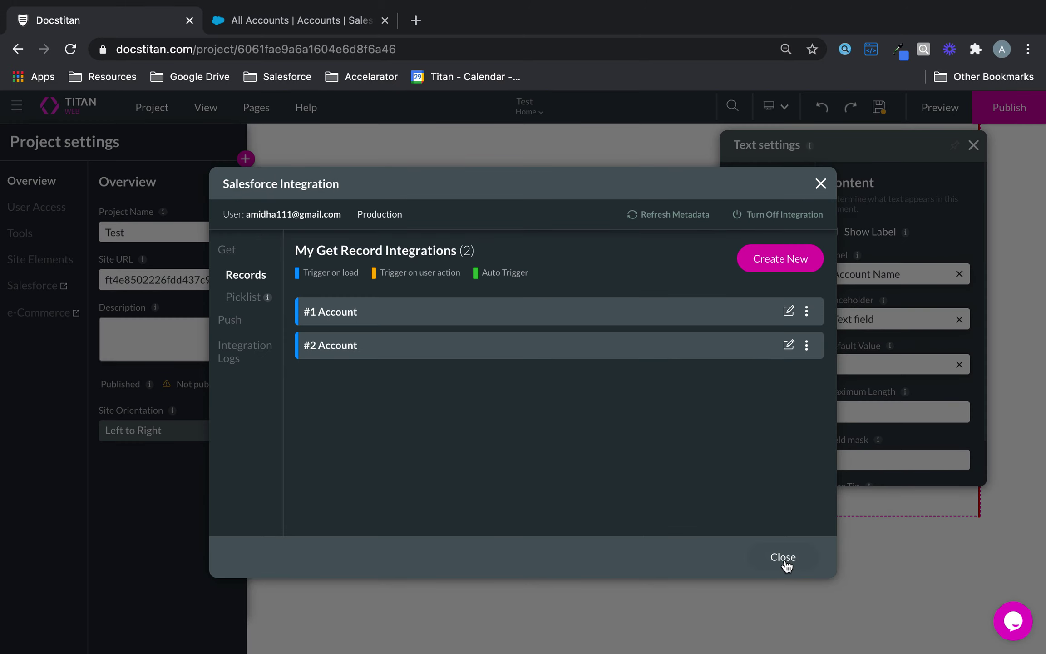
pyautogui.click(782, 557)
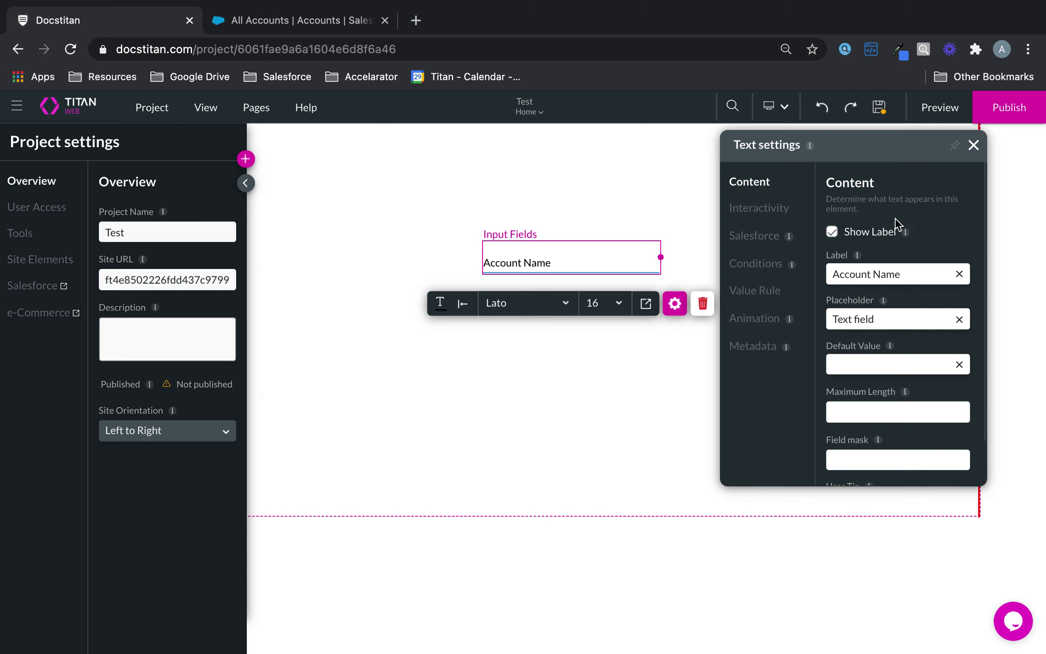
# Save the project and preview the page, comparing the Account Name field's value with the Salesforce accounts.
pyautogui.click(878, 108)
pyautogui.click(925, 108)
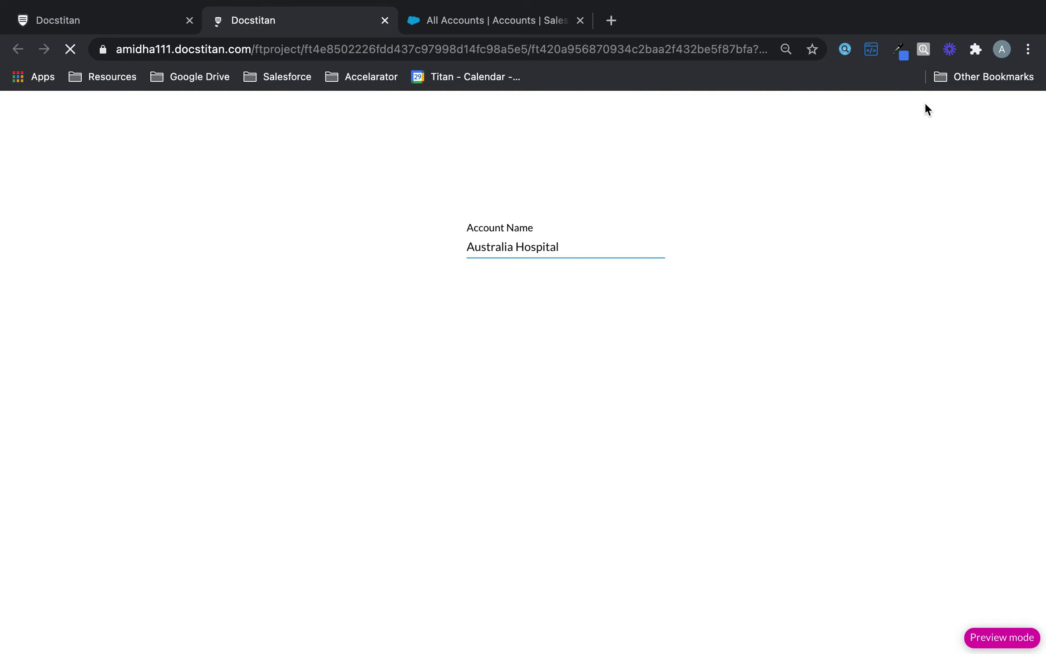
pyautogui.moveTo(567, 252); pyautogui.dragTo(401, 253)
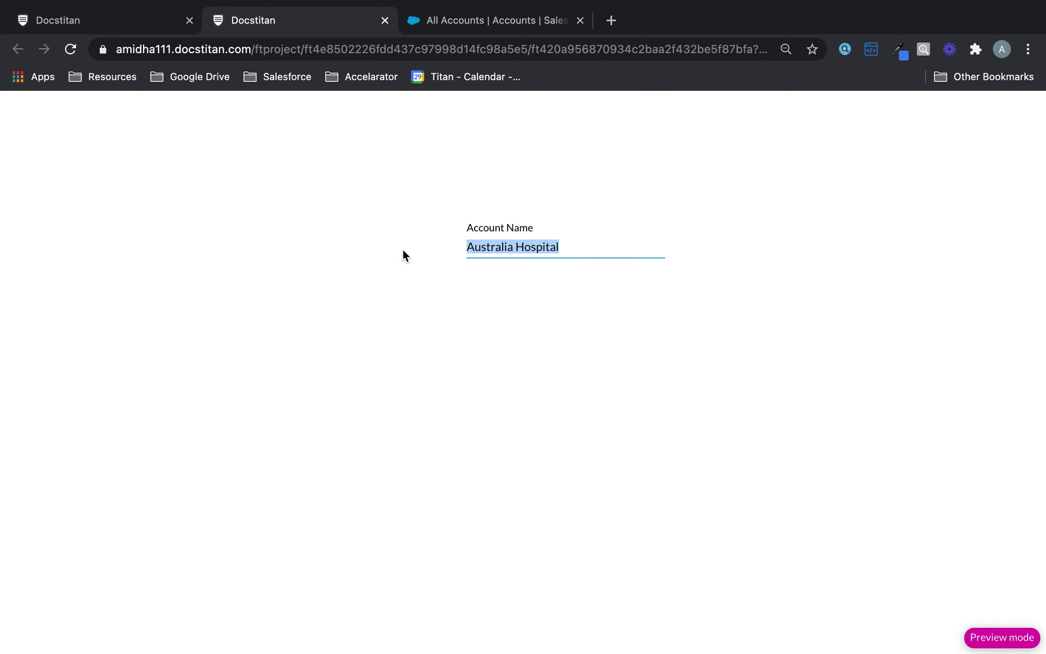
pyautogui.click(494, 23)
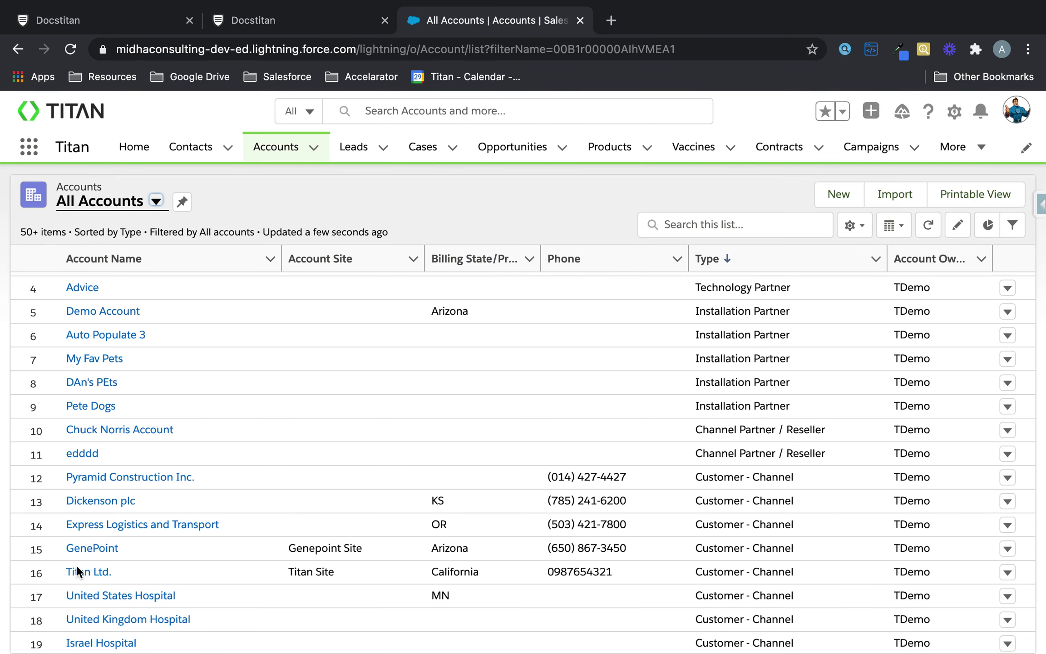
pyautogui.click(253, 23)
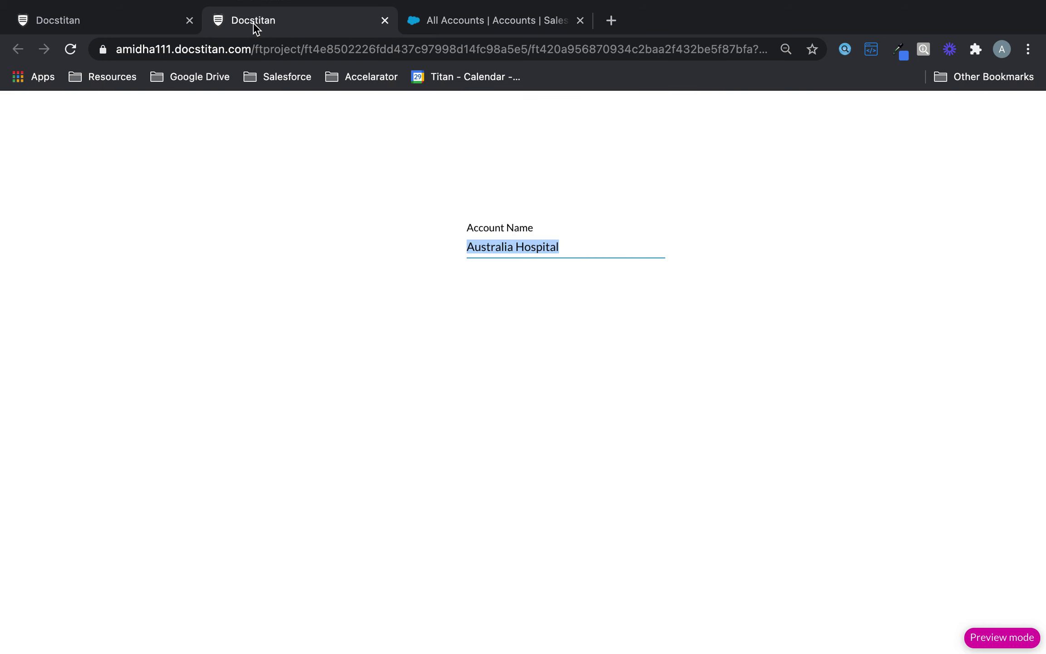
# Return to the Titan project editor, turn off the #1 Account get-record integration and close the Salesforce integration settings.
pyautogui.click(152, 21)
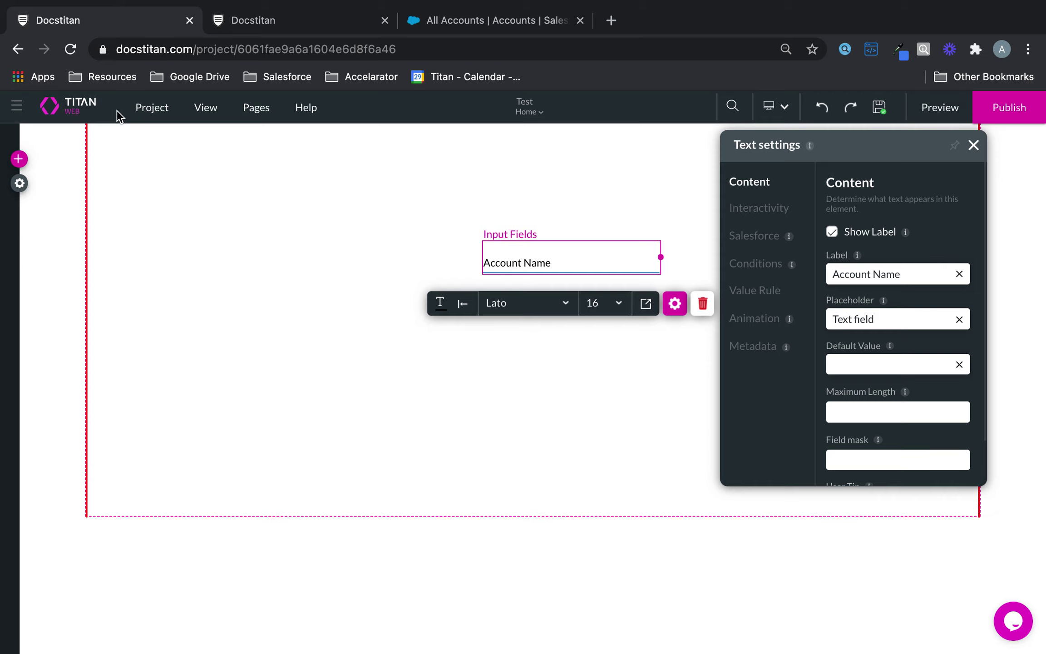
pyautogui.click(20, 185)
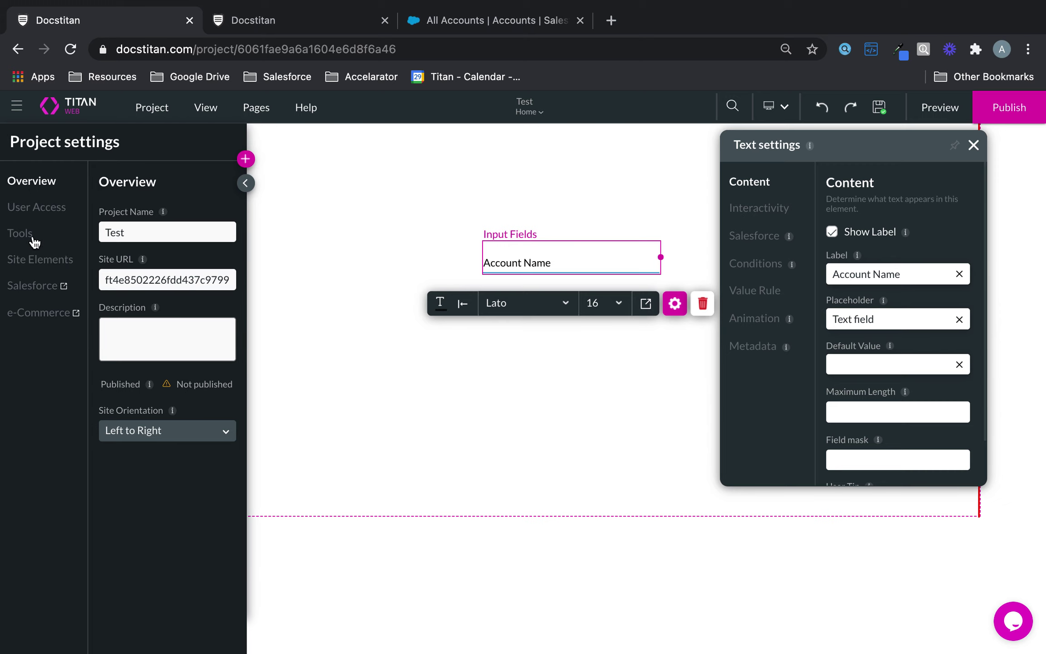
pyautogui.click(41, 291)
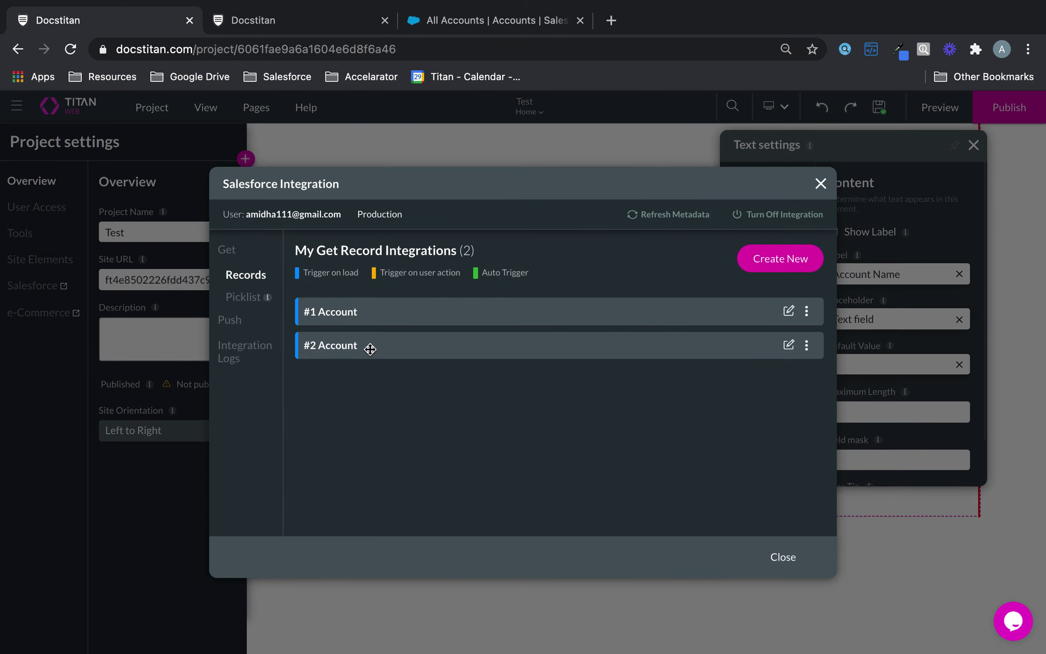
pyautogui.click(806, 311)
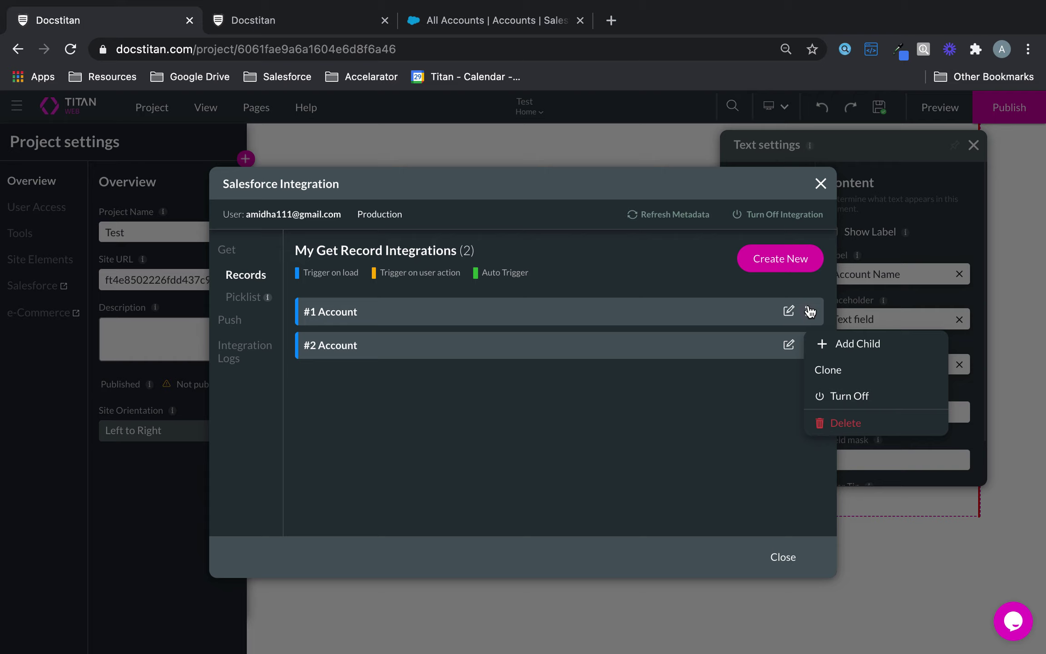
pyautogui.click(853, 395)
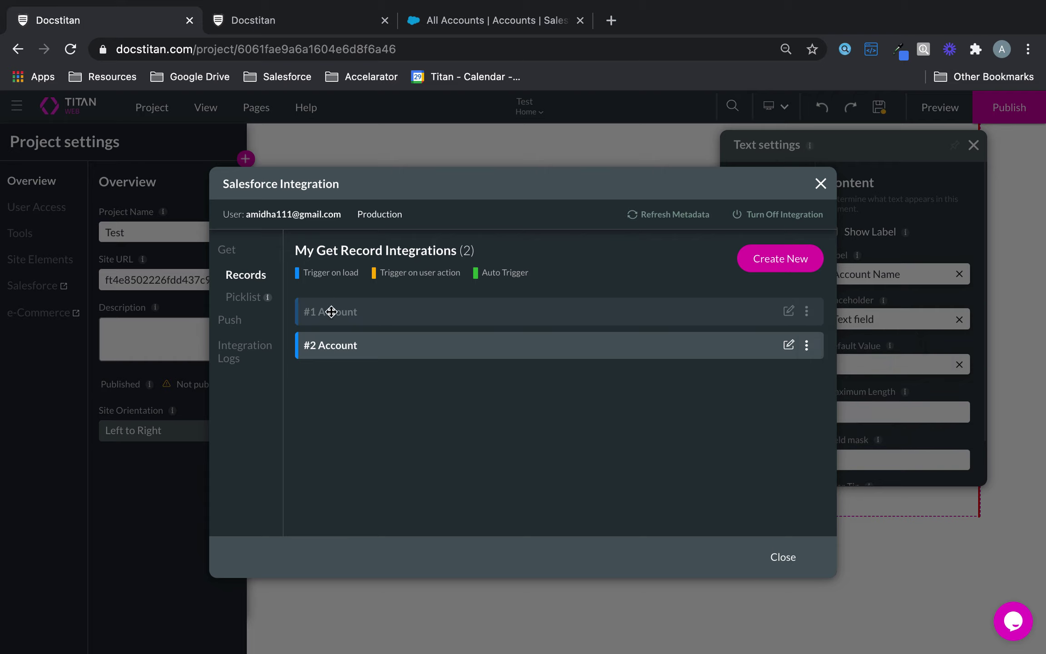
pyautogui.click(784, 562)
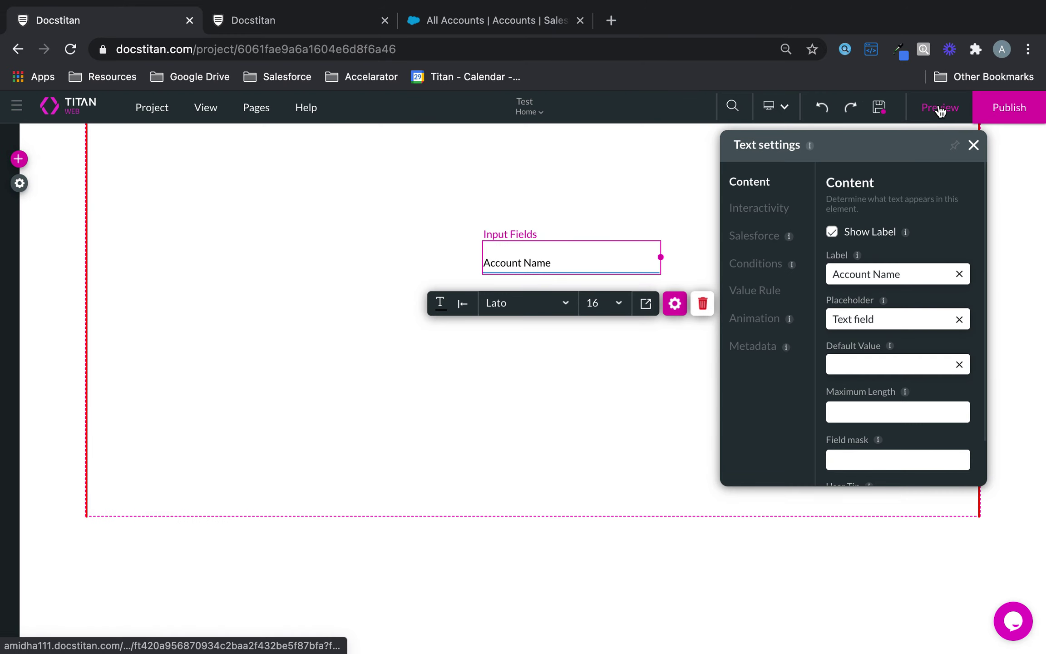
# Preview the page again and compare the Account Name field's value in the new preview with the earlier preview.
pyautogui.click(938, 108)
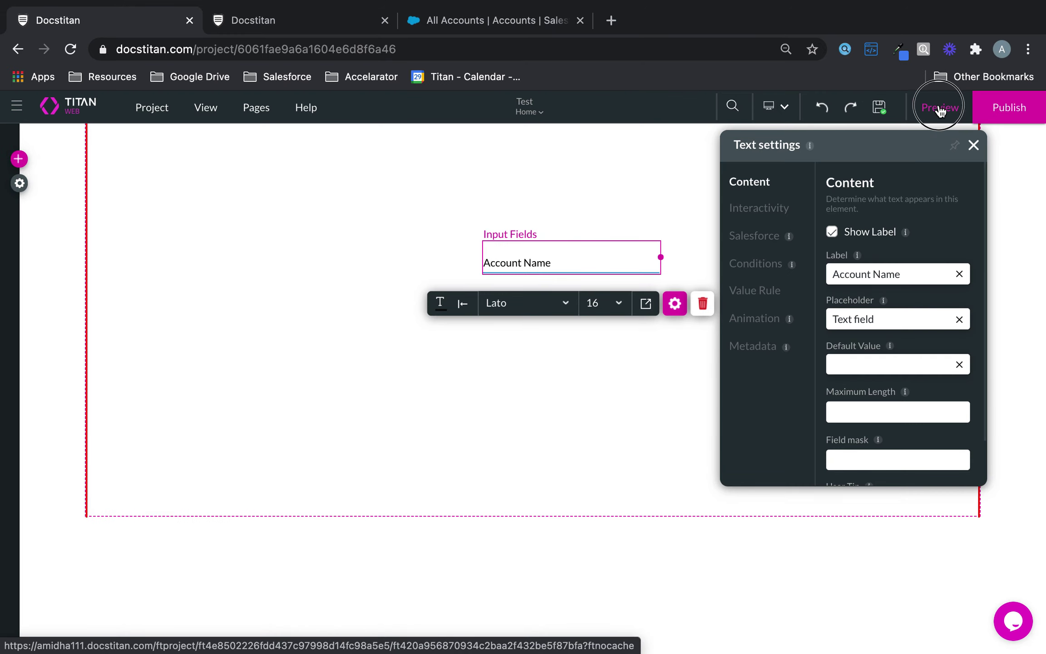
pyautogui.click(548, 24)
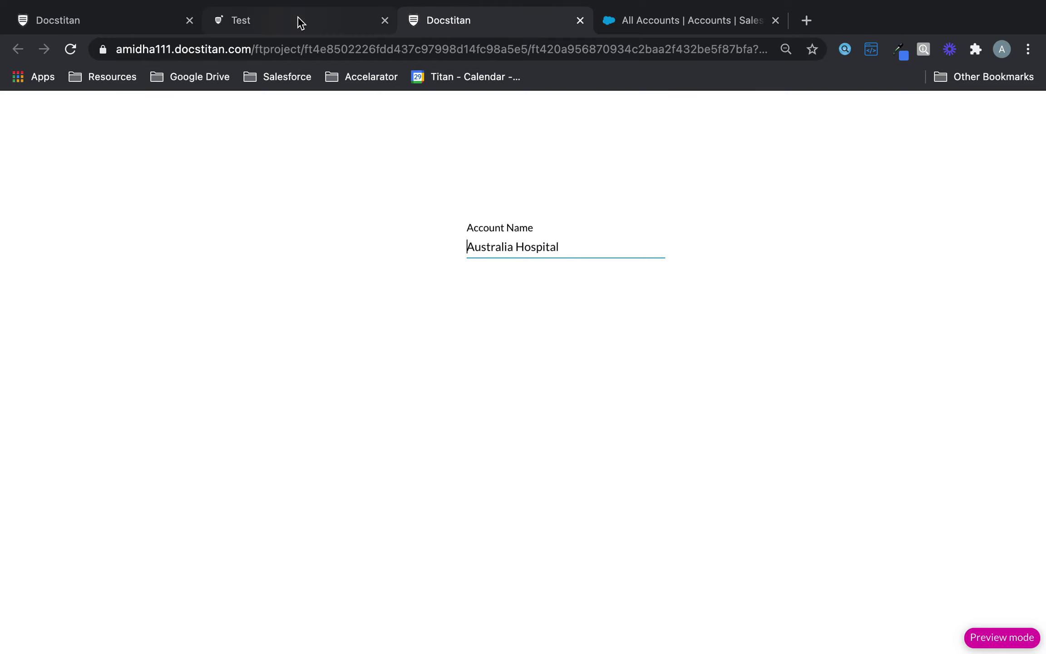
pyautogui.click(300, 22)
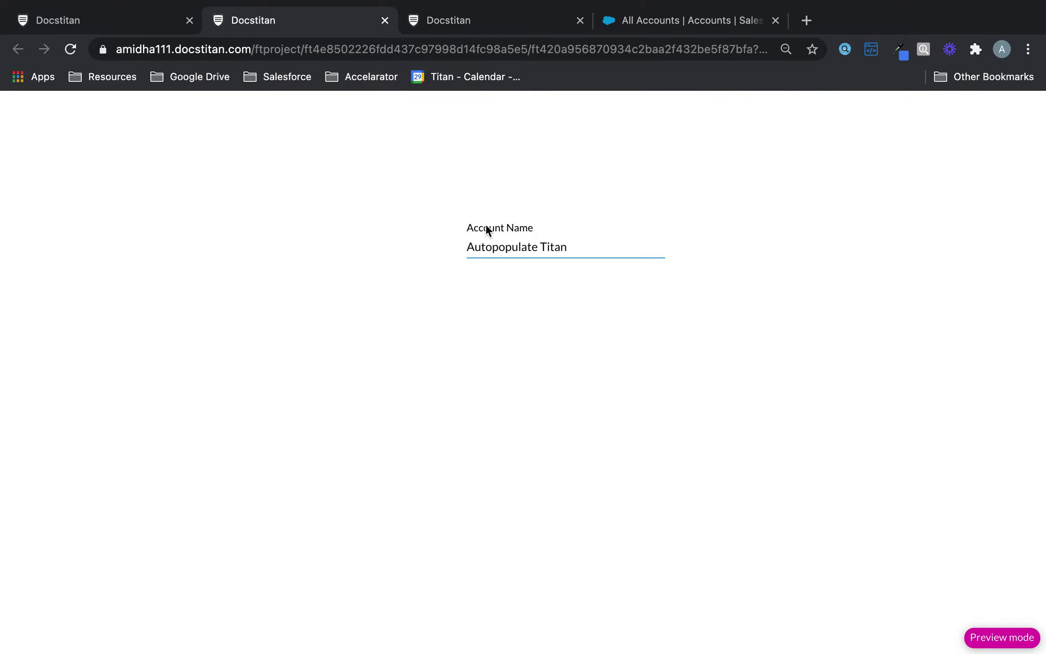
pyautogui.click(532, 243)
pyautogui.click(581, 244)
pyautogui.moveTo(580, 244); pyautogui.dragTo(423, 249)
pyautogui.moveTo(178, 3)
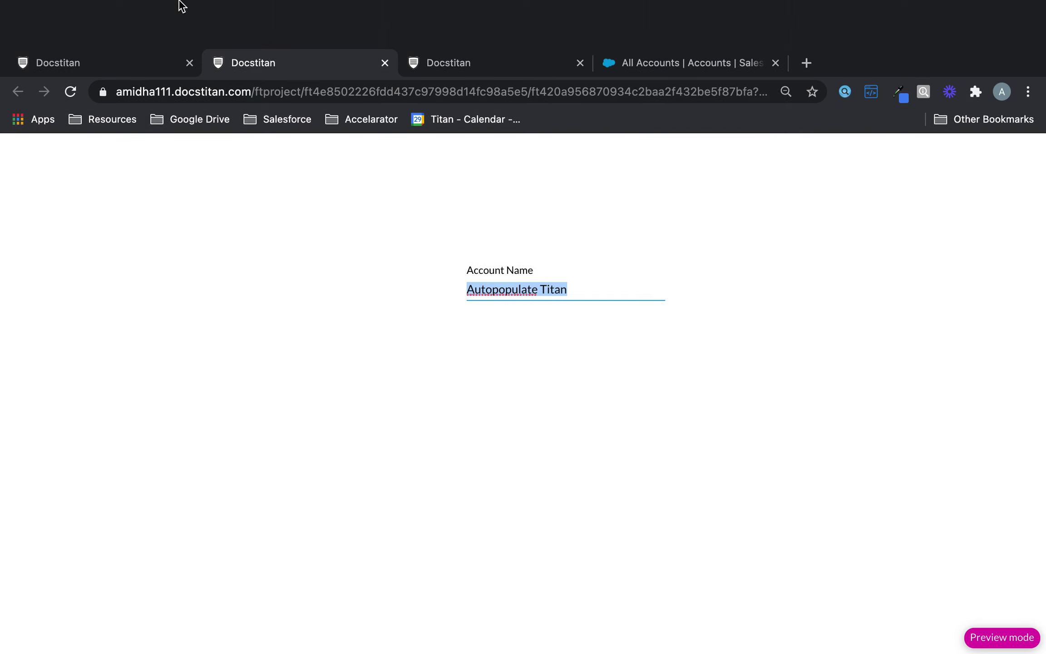
# Back in the project editor, turn on the #1 Account integration, turn off #2 Account, and save the project.
pyautogui.click(149, 67)
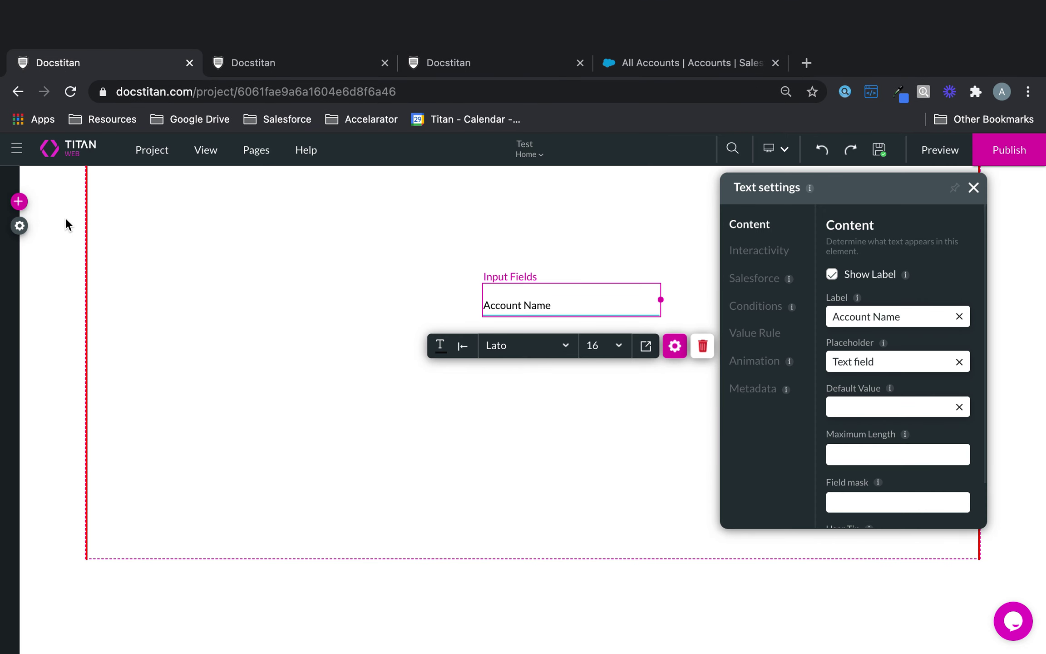
pyautogui.click(19, 183)
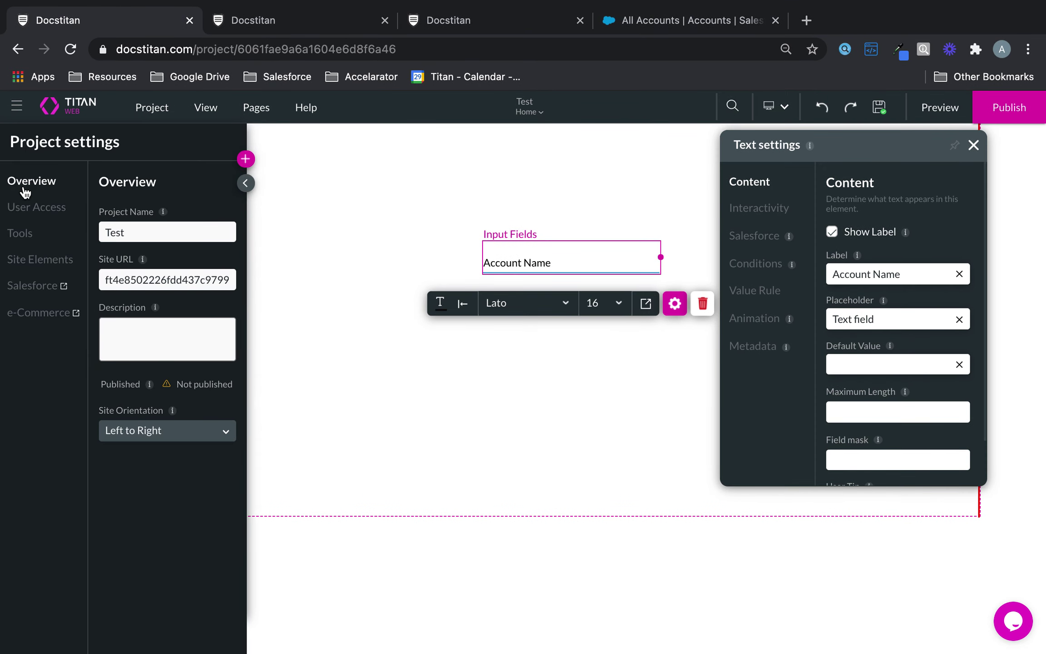
pyautogui.click(39, 286)
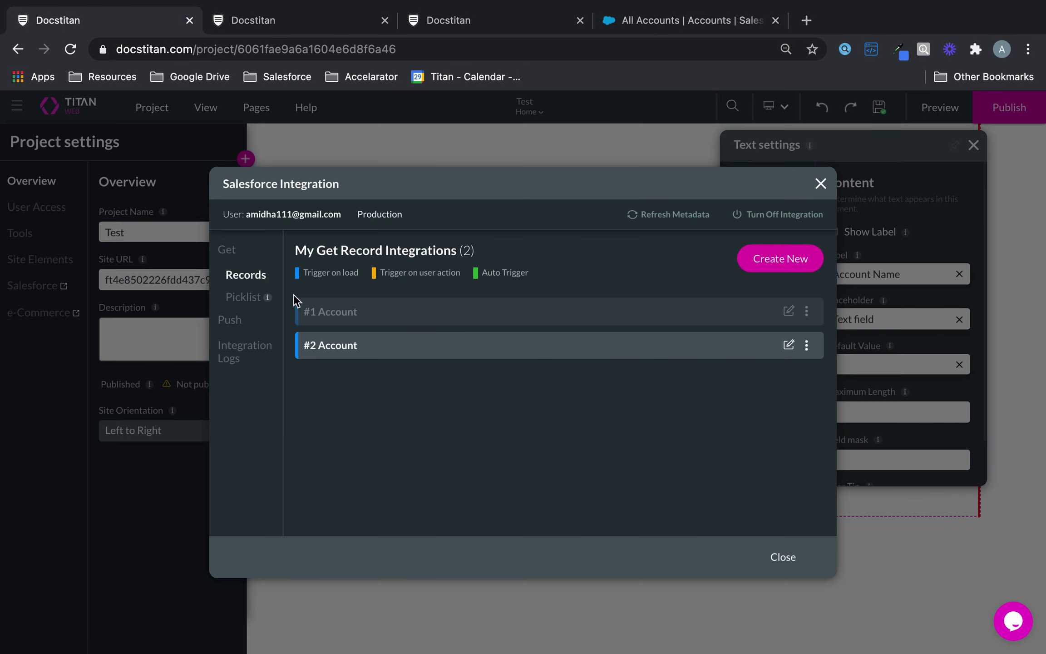
pyautogui.click(807, 312)
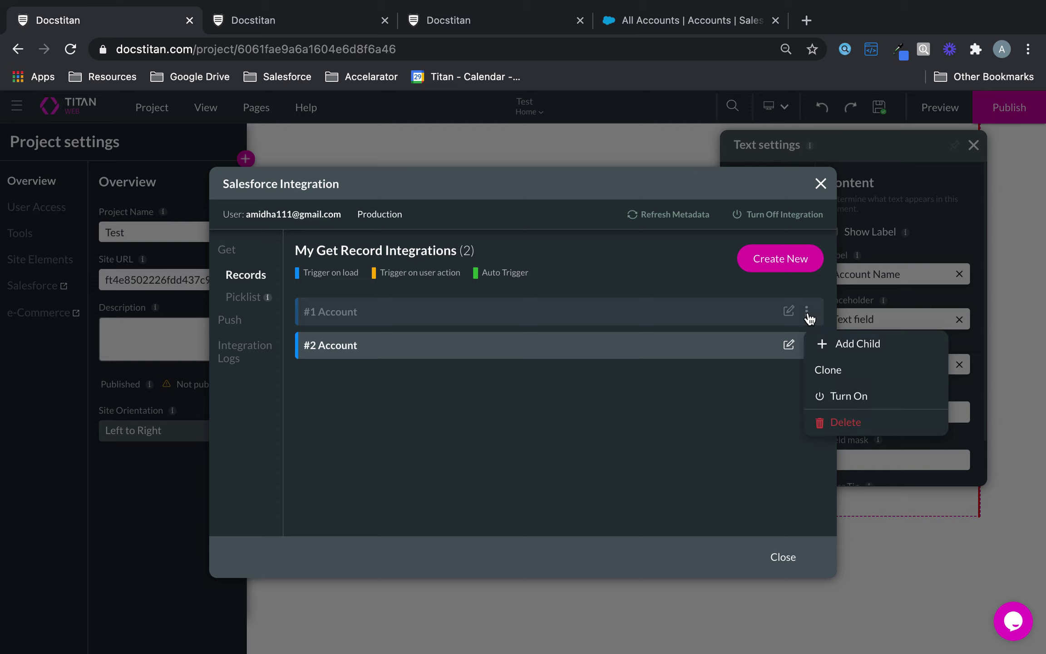
pyautogui.click(838, 406)
pyautogui.click(806, 345)
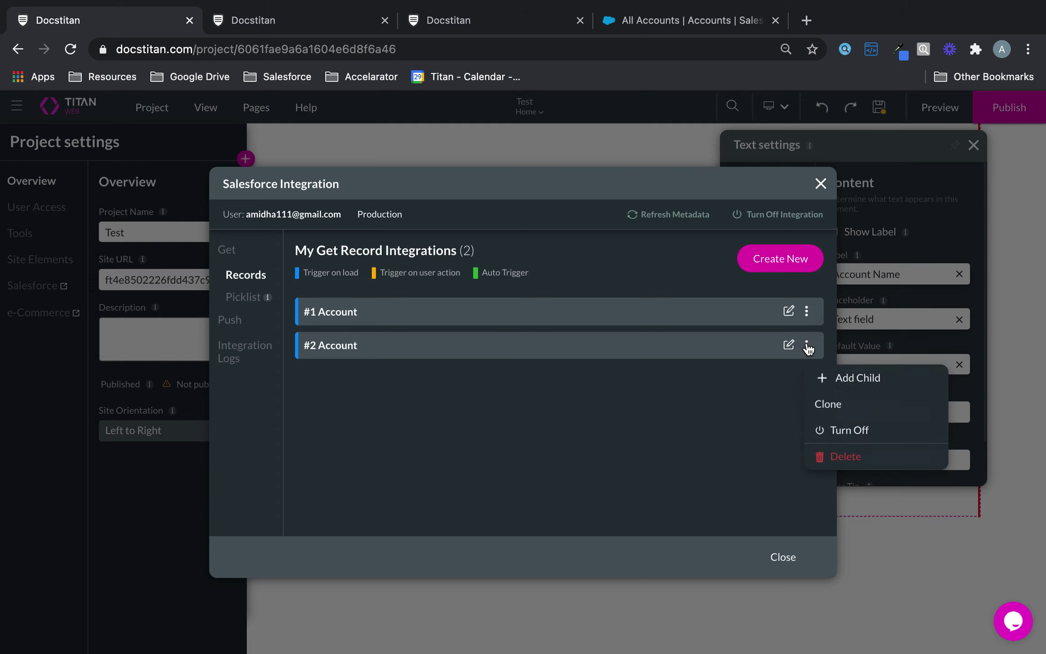
pyautogui.click(835, 431)
pyautogui.click(792, 559)
pyautogui.click(877, 110)
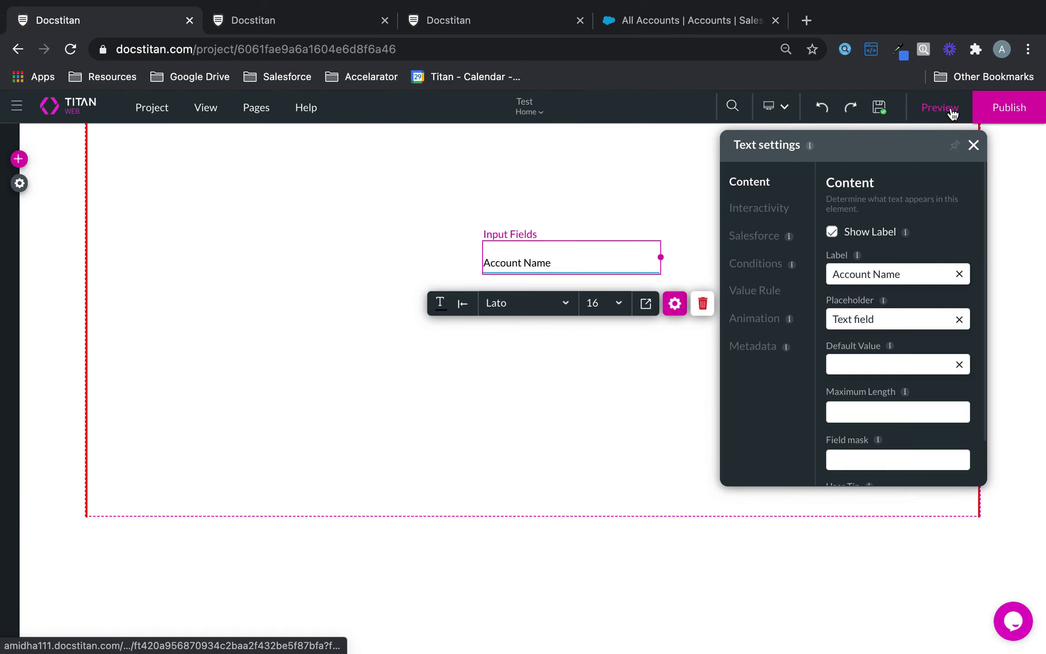
# Preview the page to check the Account Name value, and close the two older preview tabs.
pyautogui.click(939, 108)
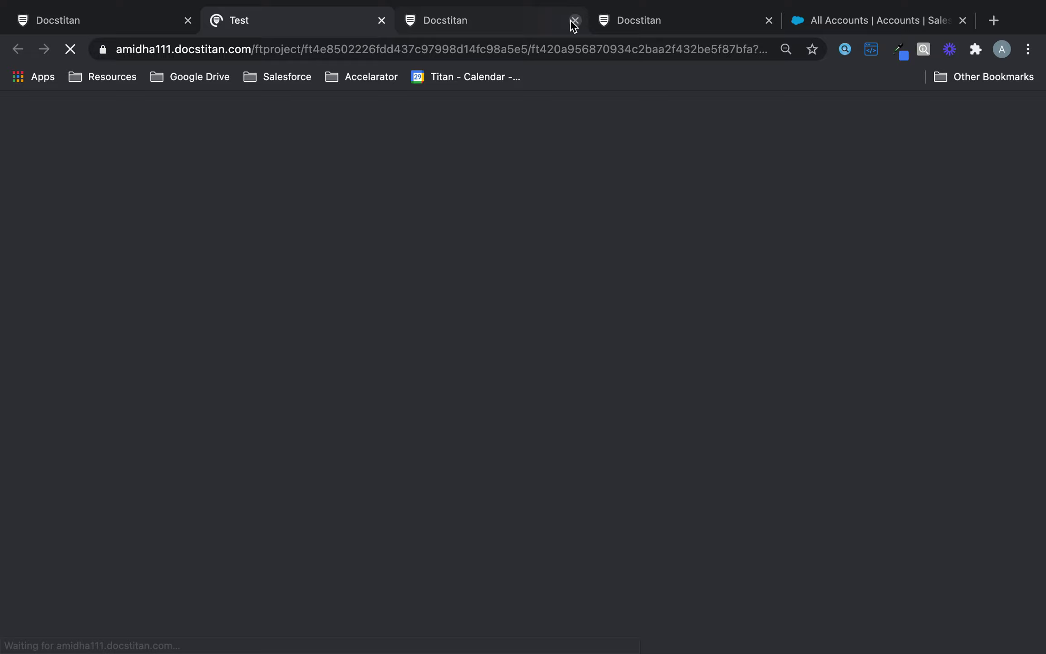
pyautogui.click(574, 21)
pyautogui.click(574, 20)
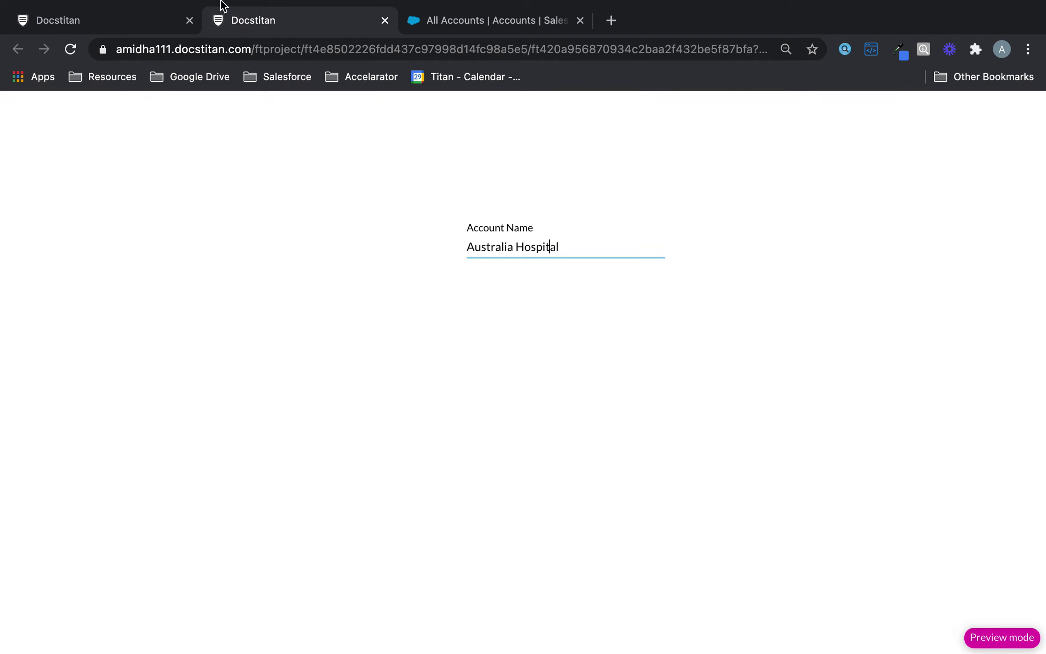
# Return to the project editor and review the #1 Account integration's available options in the Salesforce integration settings.
pyautogui.click(156, 30)
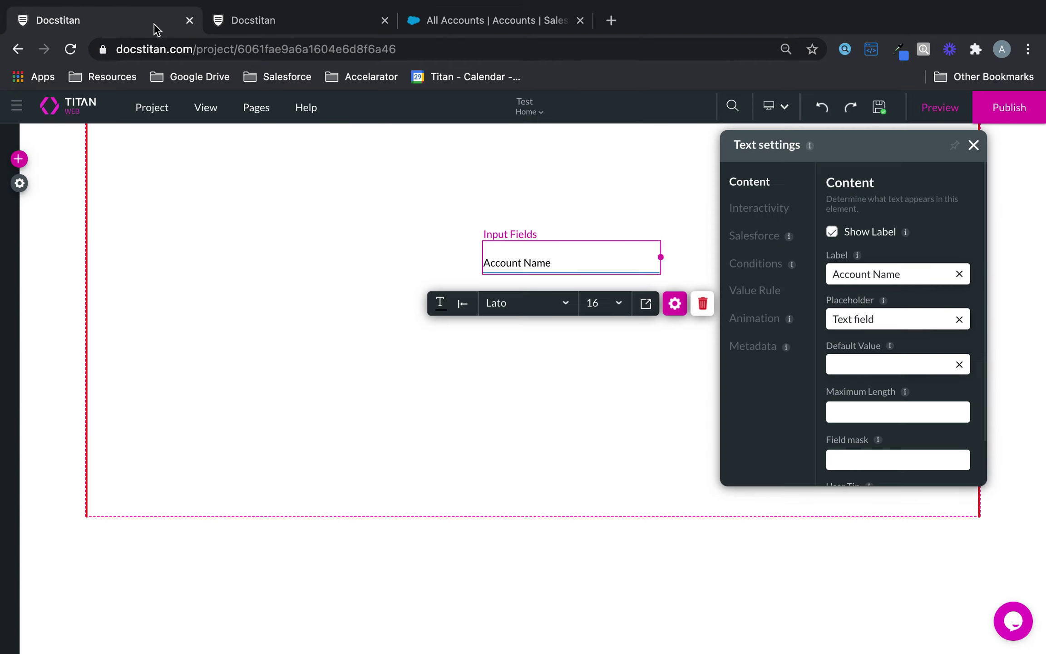
pyautogui.click(20, 182)
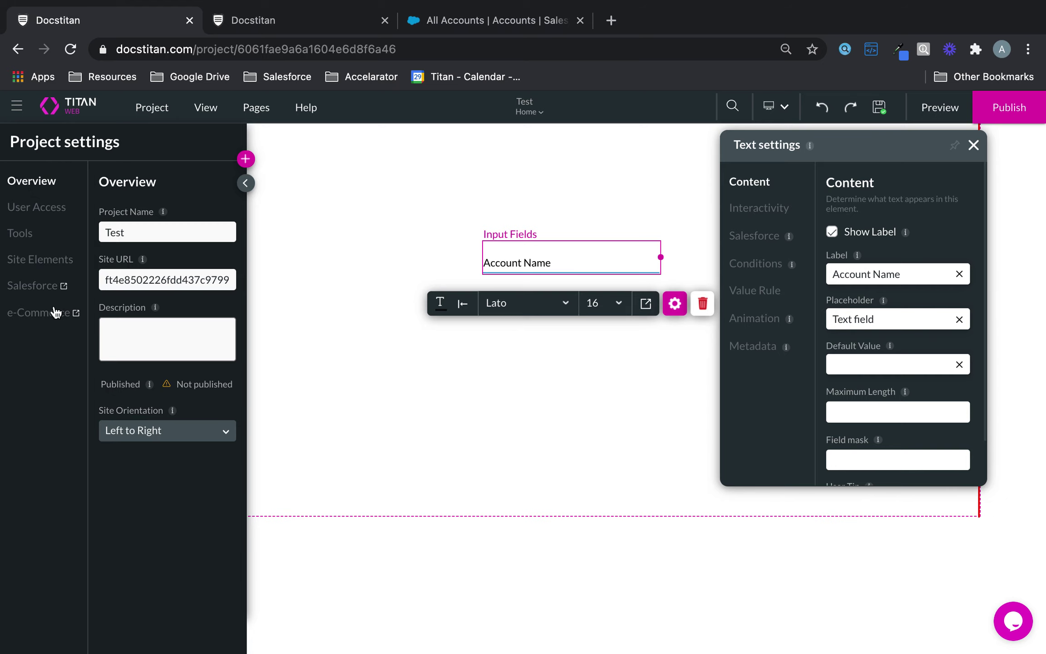
pyautogui.click(46, 286)
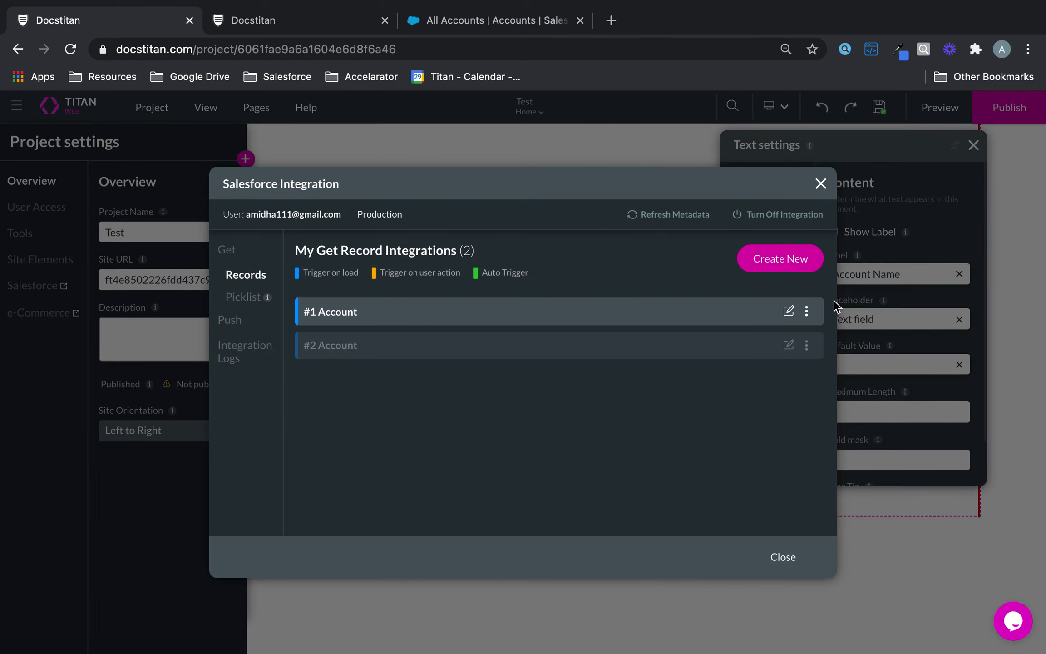
pyautogui.click(806, 310)
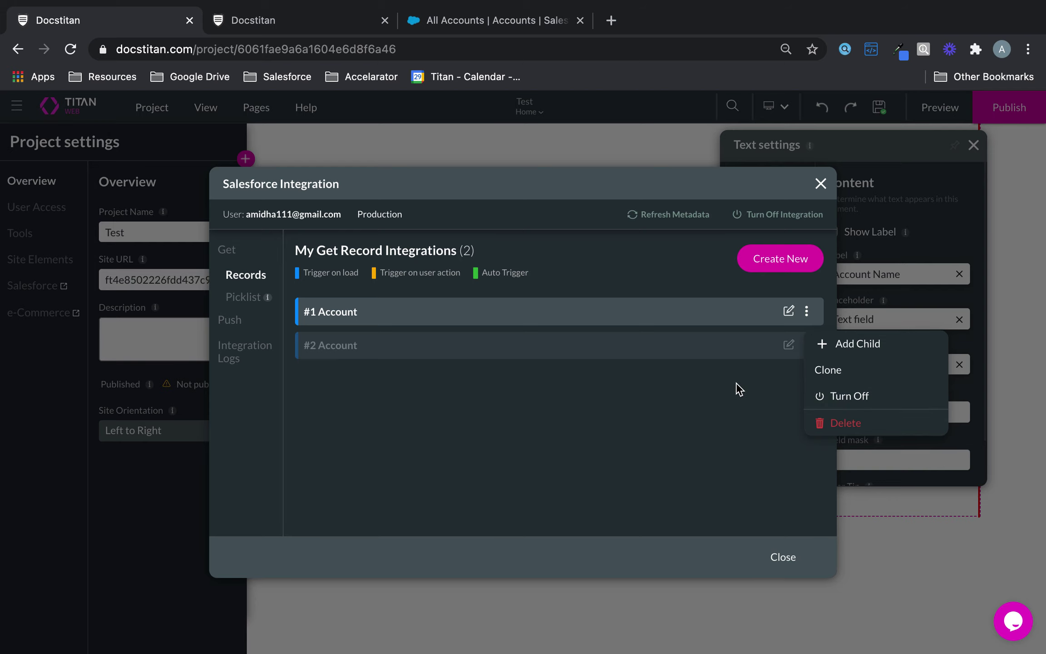
pyautogui.click(850, 137)
pyautogui.click(819, 182)
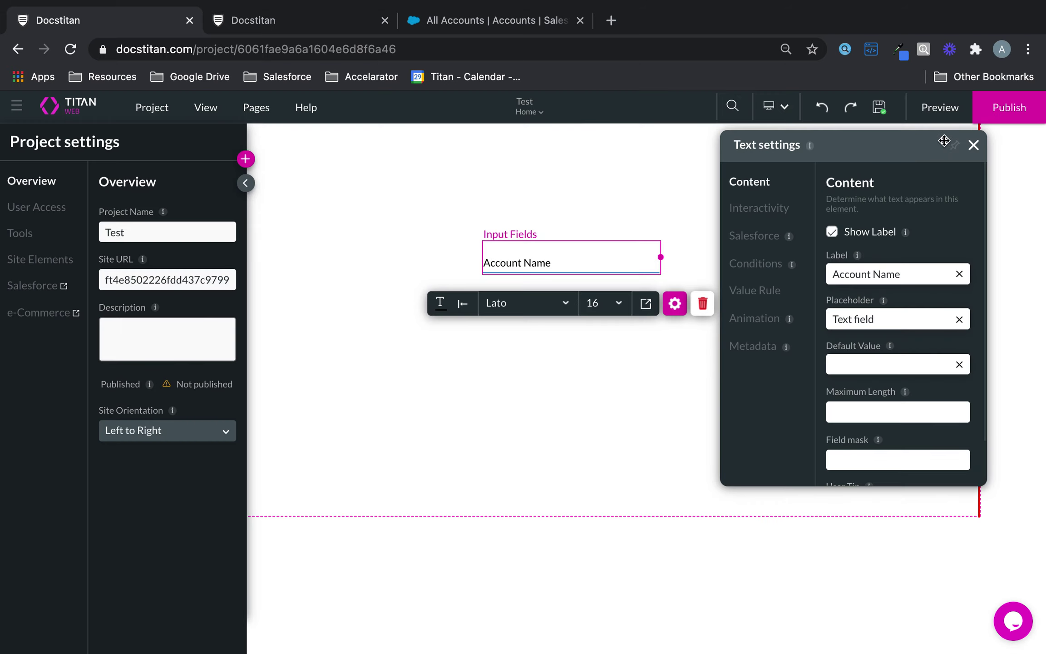
# Delete the Account Name field and place a new text input about 161 from the strip's upper edge and 464 from its left edge.
pyautogui.click(972, 146)
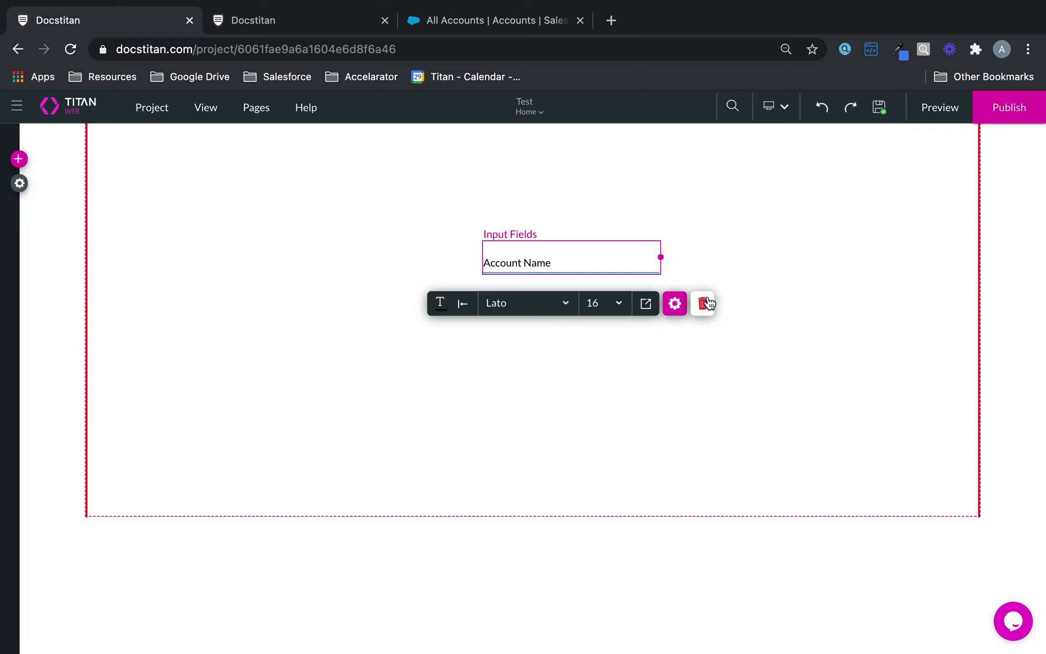
pyautogui.click(705, 303)
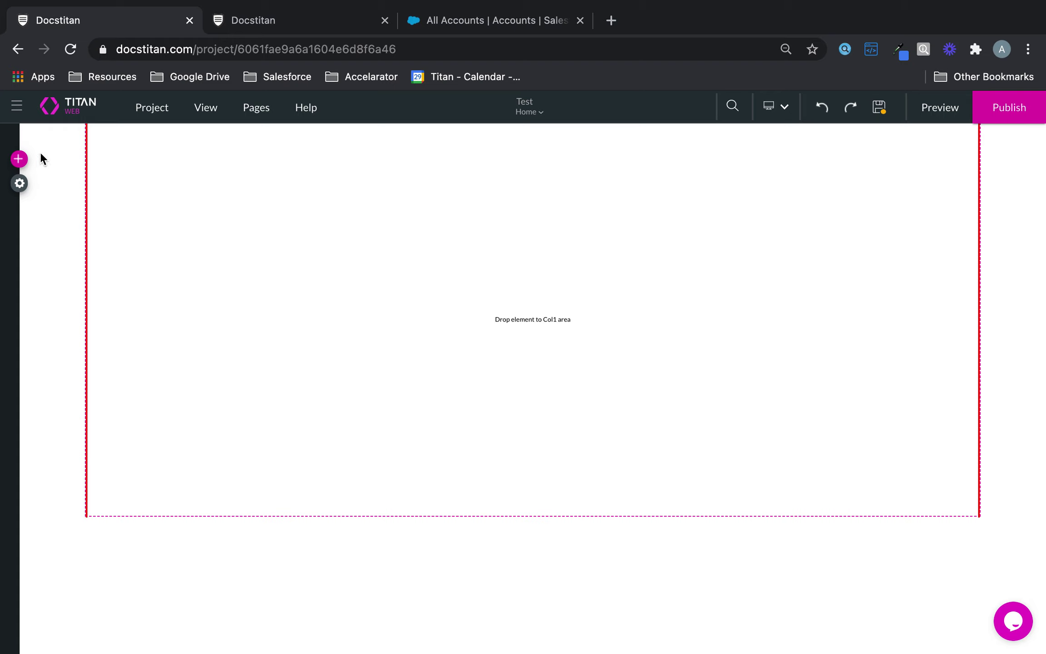
pyautogui.click(19, 158)
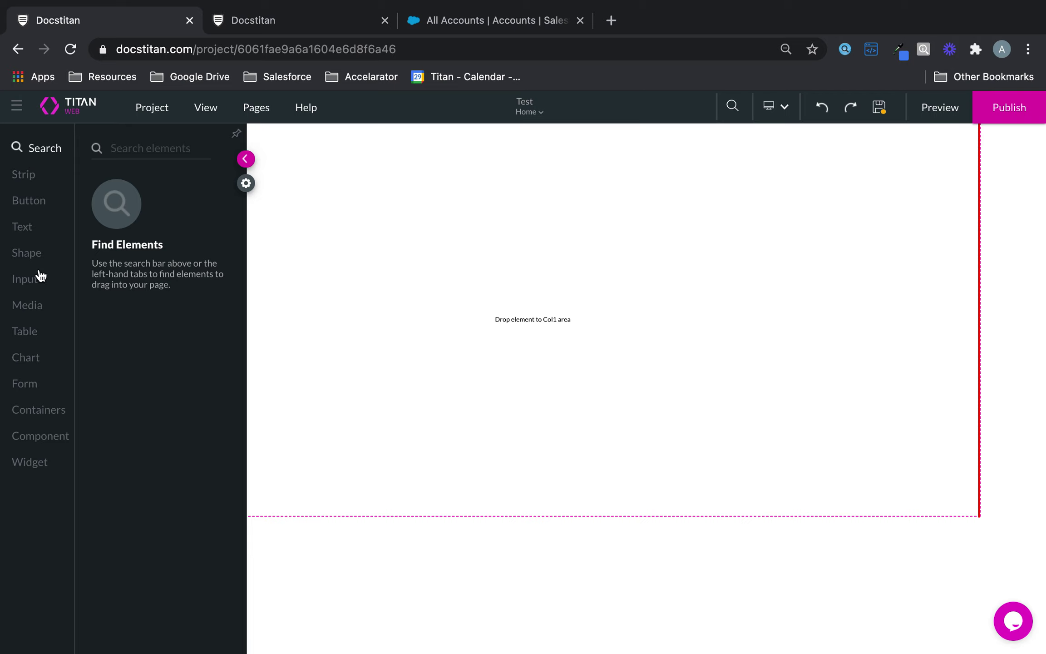
pyautogui.click(36, 285)
pyautogui.moveTo(200, 210); pyautogui.dragTo(498, 240)
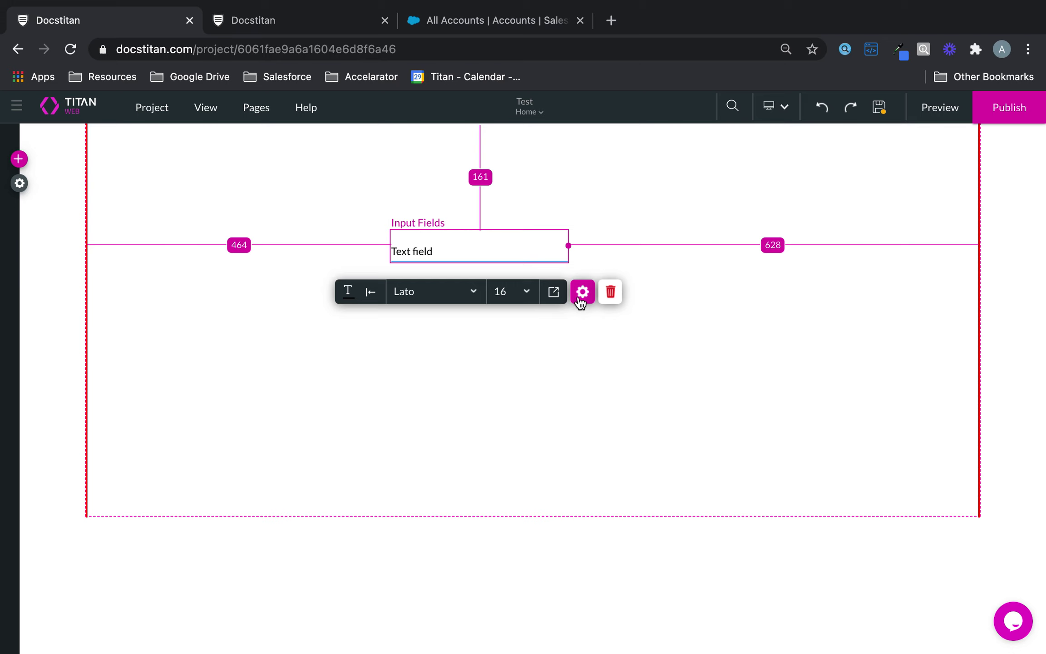
# Start configuring conditions for the new text field, with Rule 1 checking that Text field contains the value 123.
pyautogui.click(582, 294)
pyautogui.click(771, 262)
pyautogui.click(887, 461)
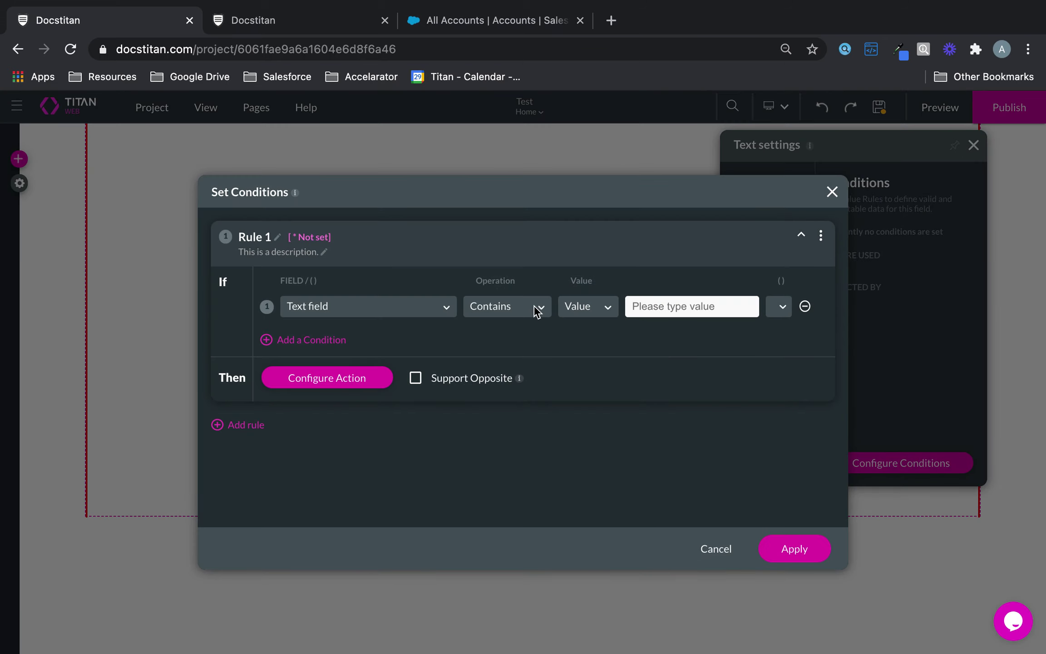
pyautogui.write('123')
# Add two more condition rules checking that Text field contains 321 in Rule 2 and 456 in Rule 3.
pyautogui.click(245, 425)
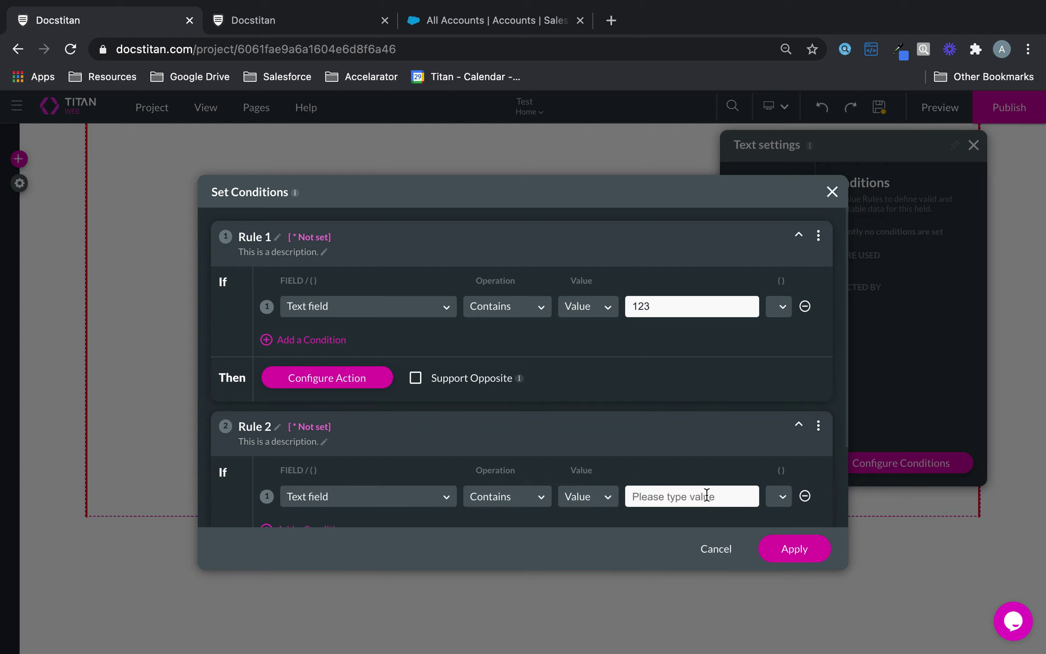
pyautogui.write('321')
pyautogui.scroll(-3, 653, 453)
pyautogui.click(232, 508)
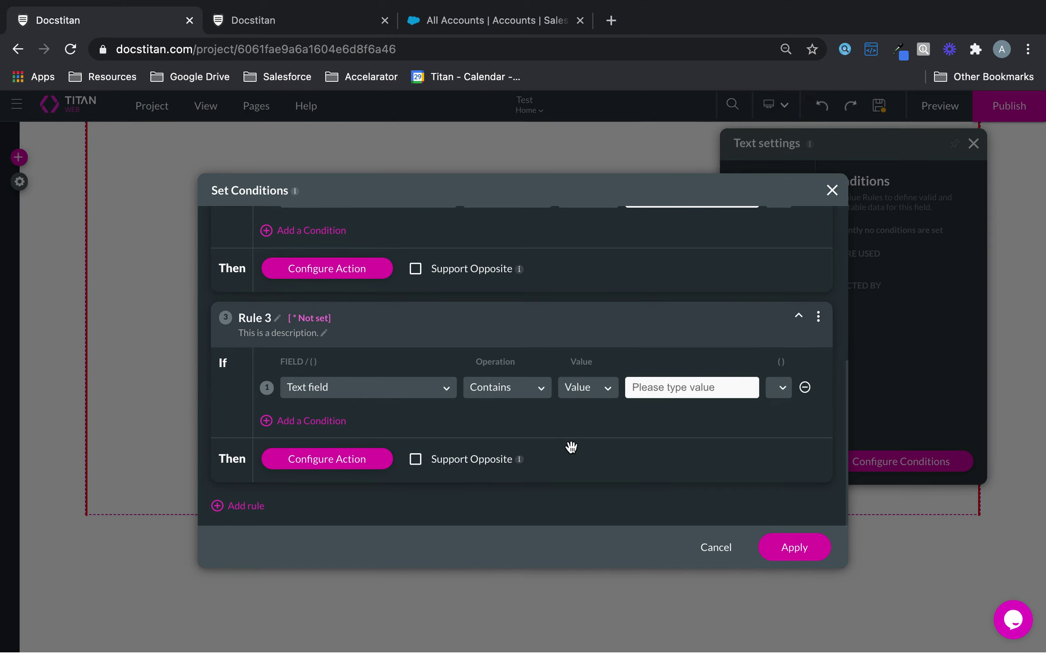
pyautogui.click(688, 383)
pyautogui.write('4')
pyautogui.press('BackSpace')
pyautogui.write('456')
# Review the three condition rules and delete Rule 2, the one with the value 321.
pyautogui.scroll(6, 681, 288)
pyautogui.scroll(-6, 679, 288)
pyautogui.scroll(6, 601, 251)
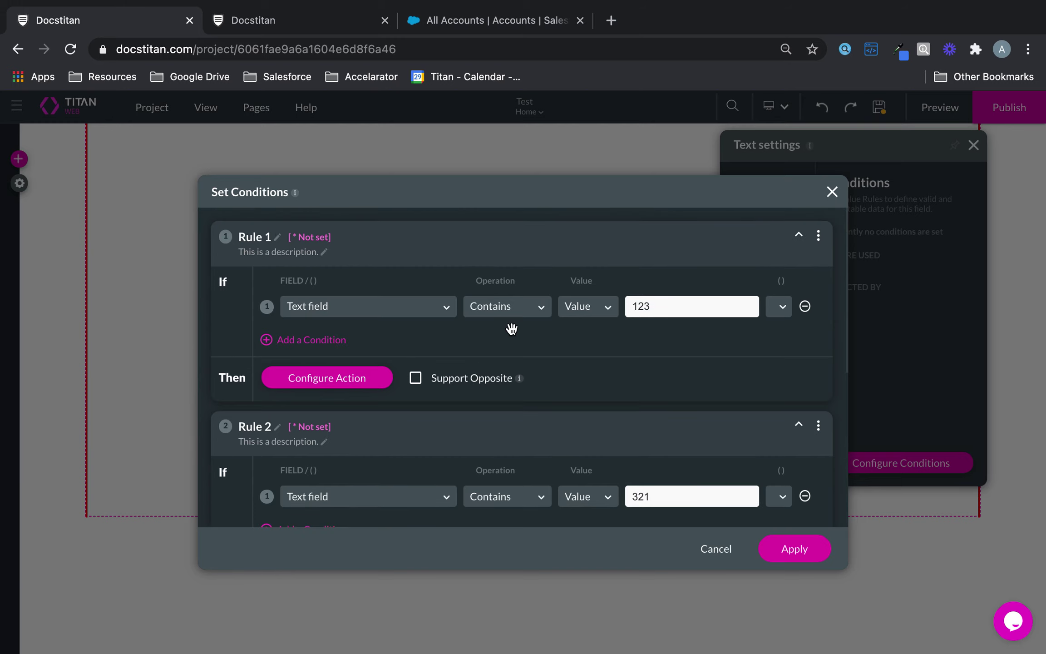
pyautogui.scroll(-6, 510, 328)
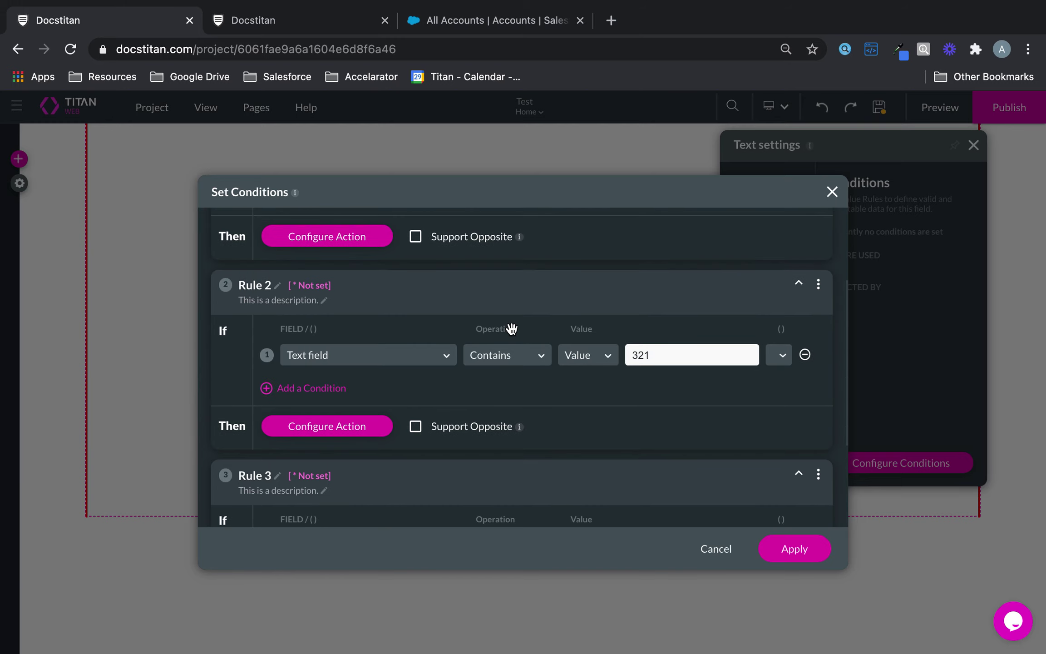
pyautogui.scroll(6, 509, 329)
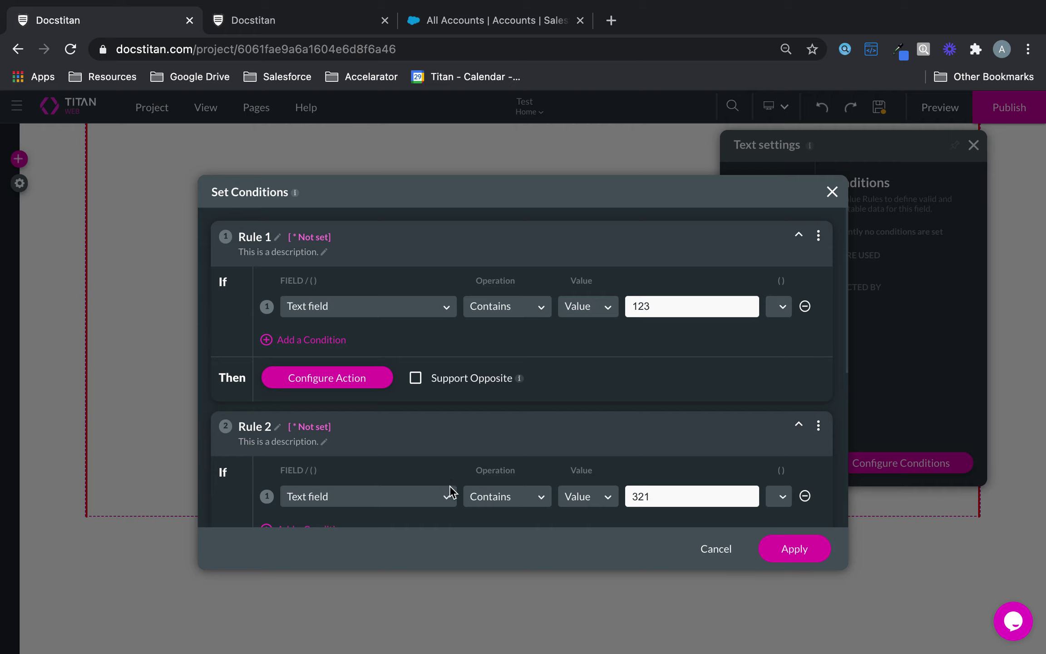
pyautogui.click(822, 428)
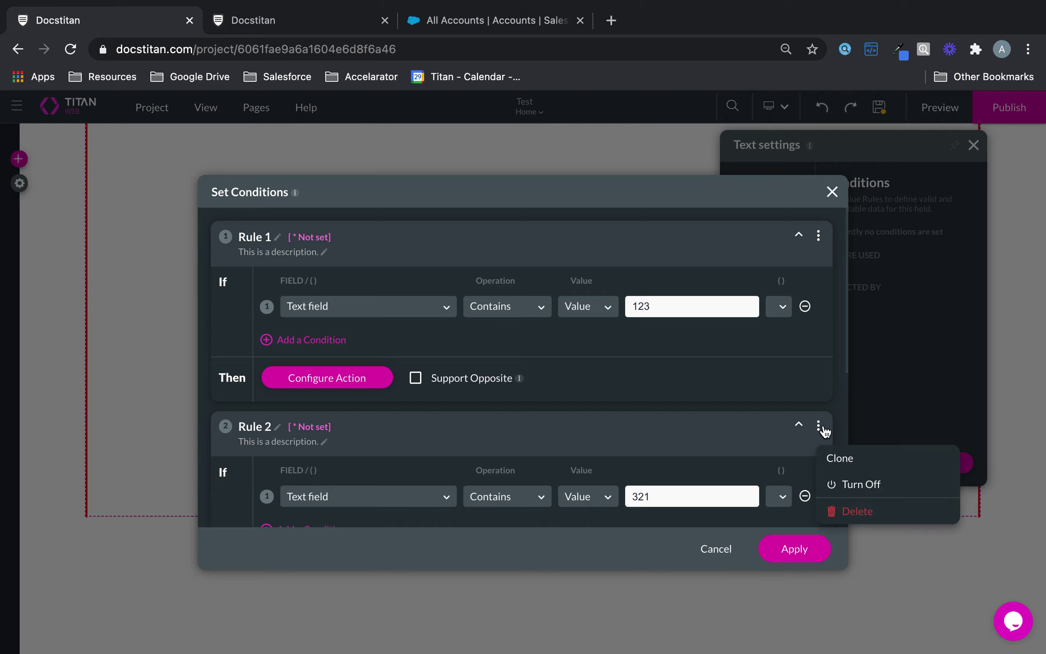
pyautogui.click(854, 511)
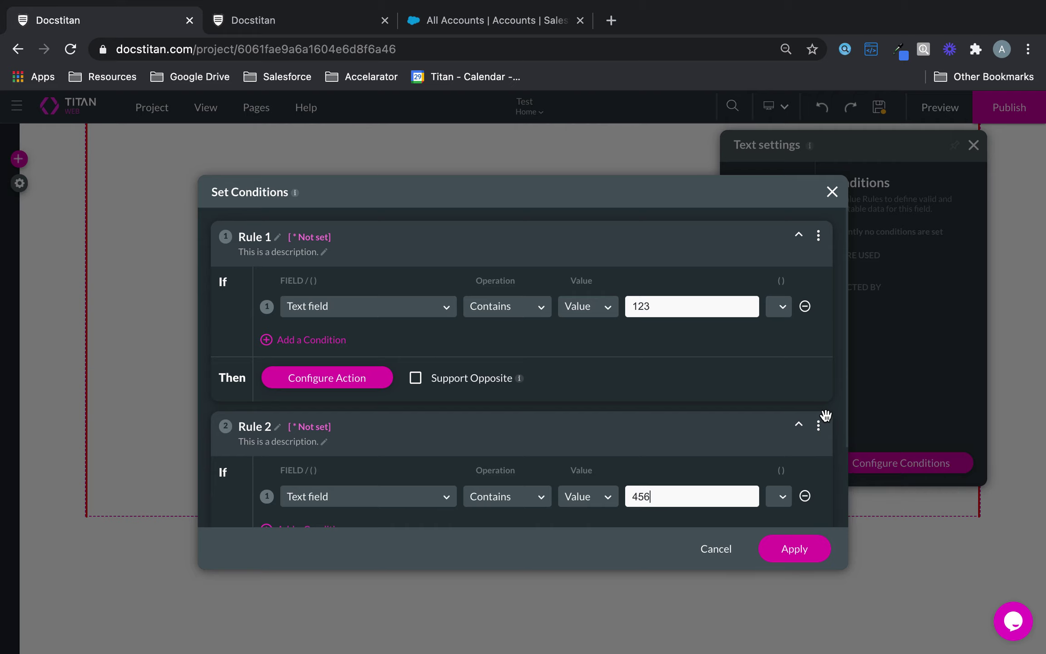
# Turn Rule 2, the one checking for the value 456, off and back on two times in a row.
pyautogui.scroll(-3, 813, 426)
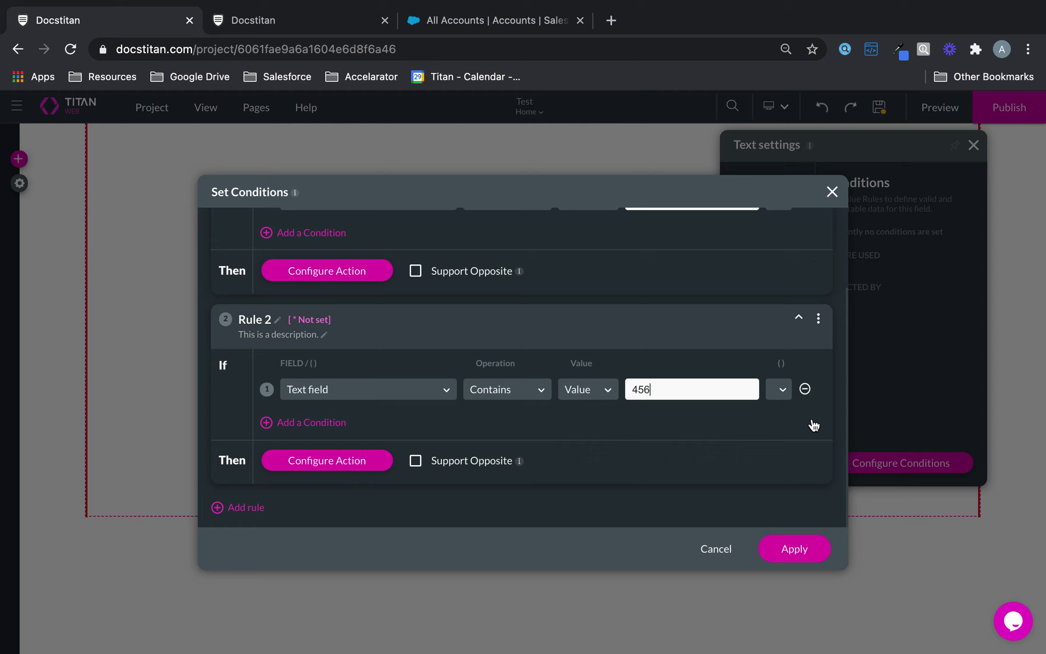
pyautogui.click(822, 326)
pyautogui.click(848, 379)
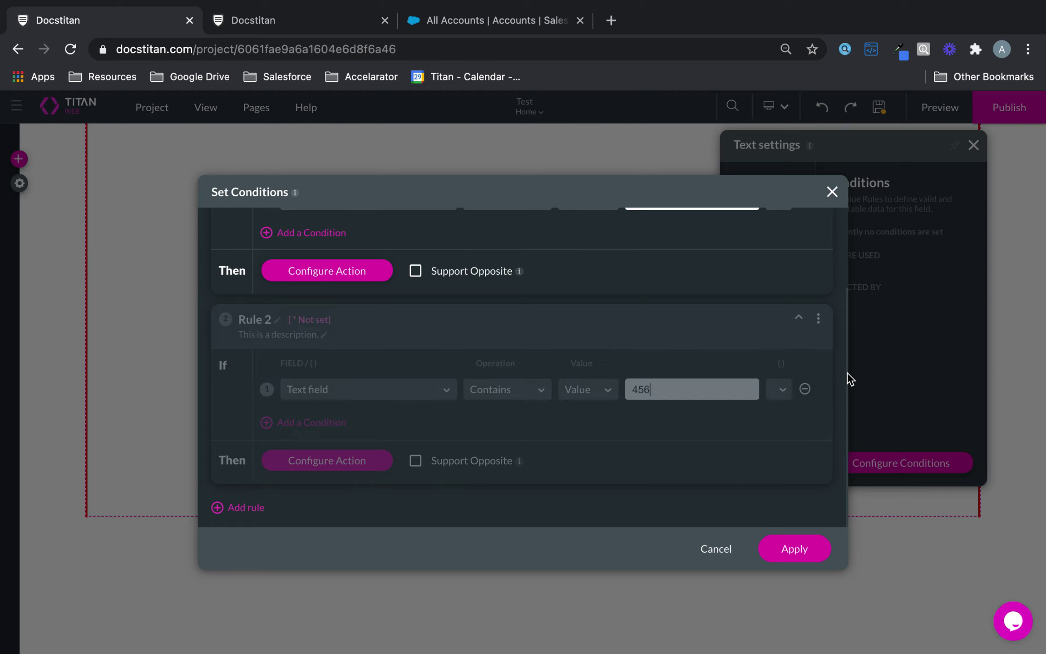
pyautogui.click(818, 319)
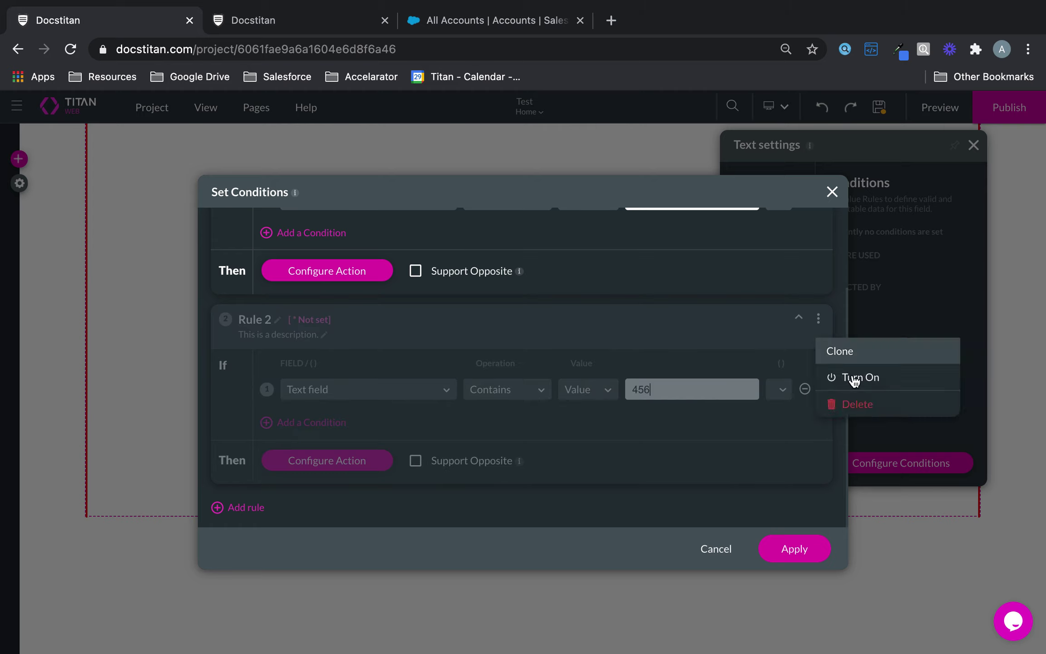
pyautogui.click(854, 378)
pyautogui.click(819, 318)
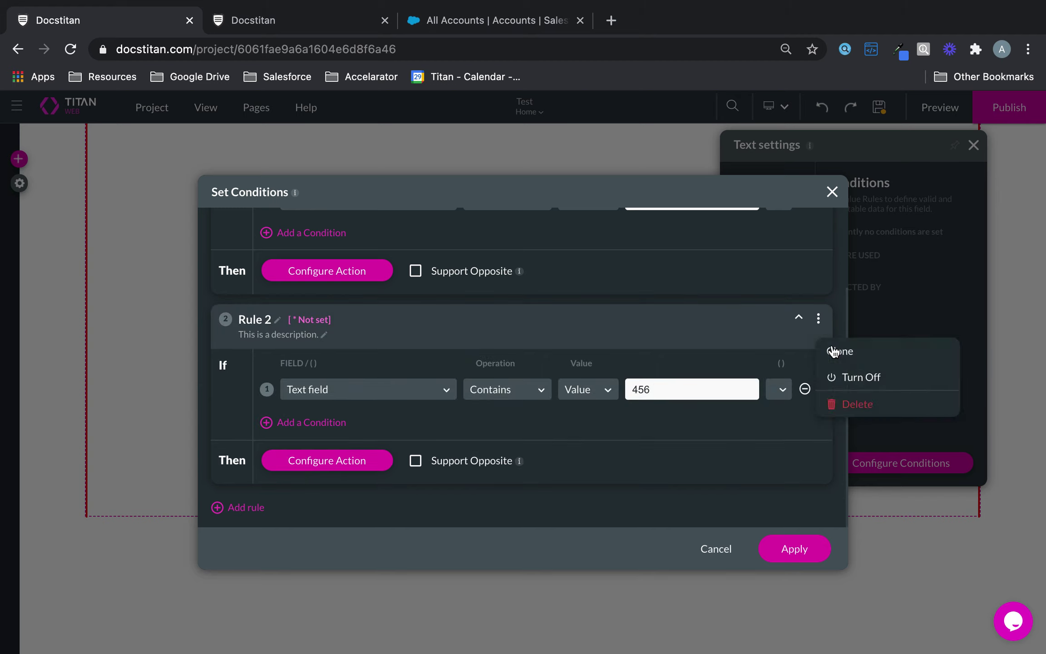
pyautogui.click(835, 376)
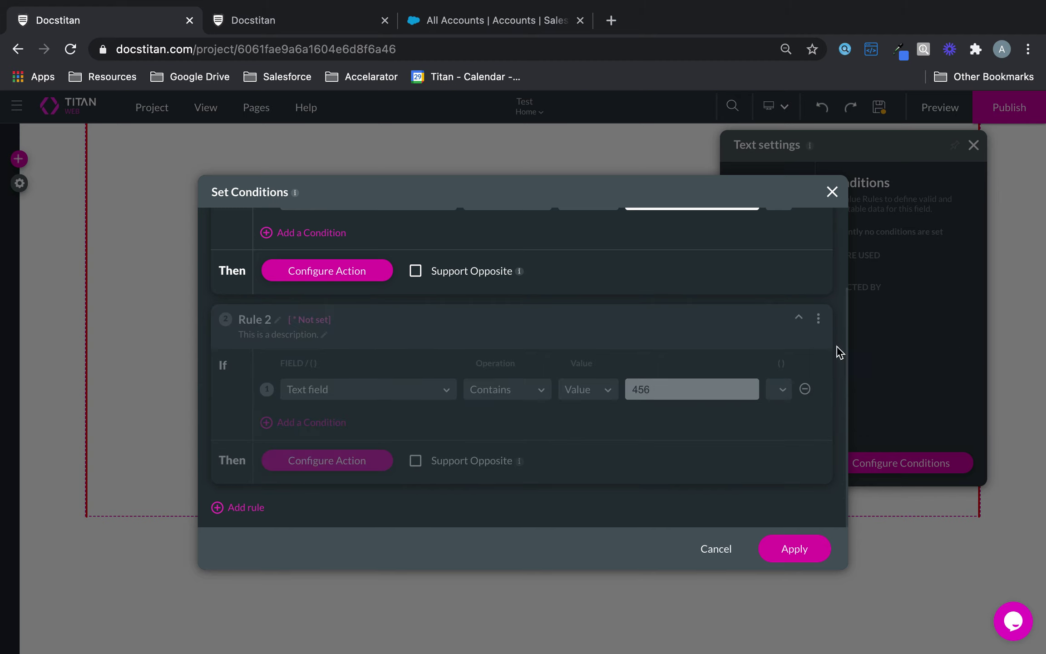
pyautogui.click(818, 319)
pyautogui.click(853, 377)
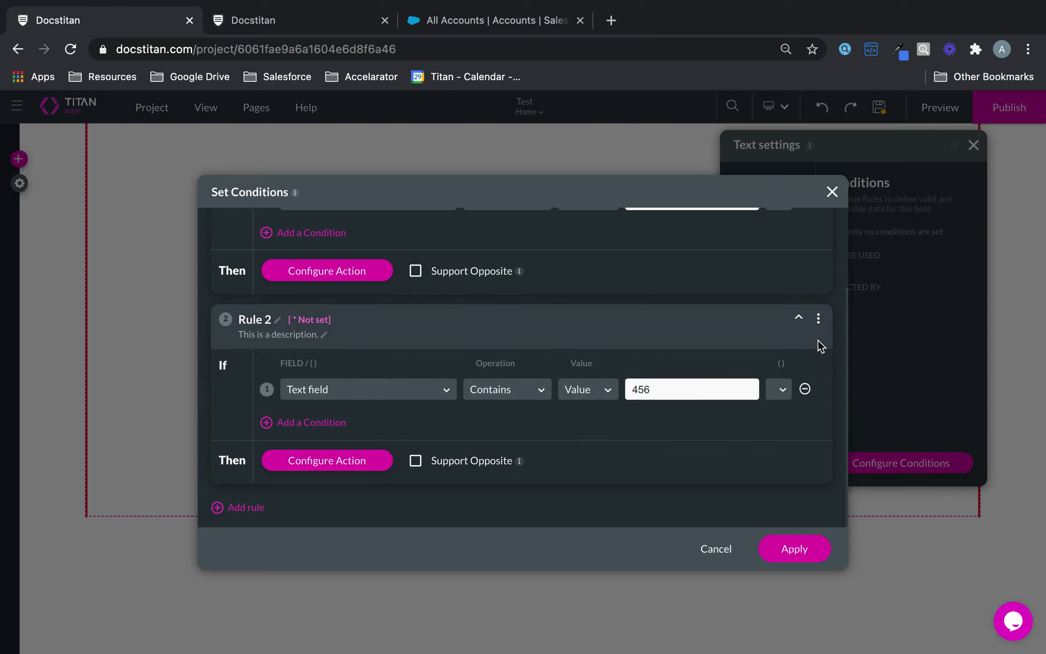
# Turn off Rule 1, the one checking for the value 123, and compare it with Rule 2.
pyautogui.scroll(3, 771, 290)
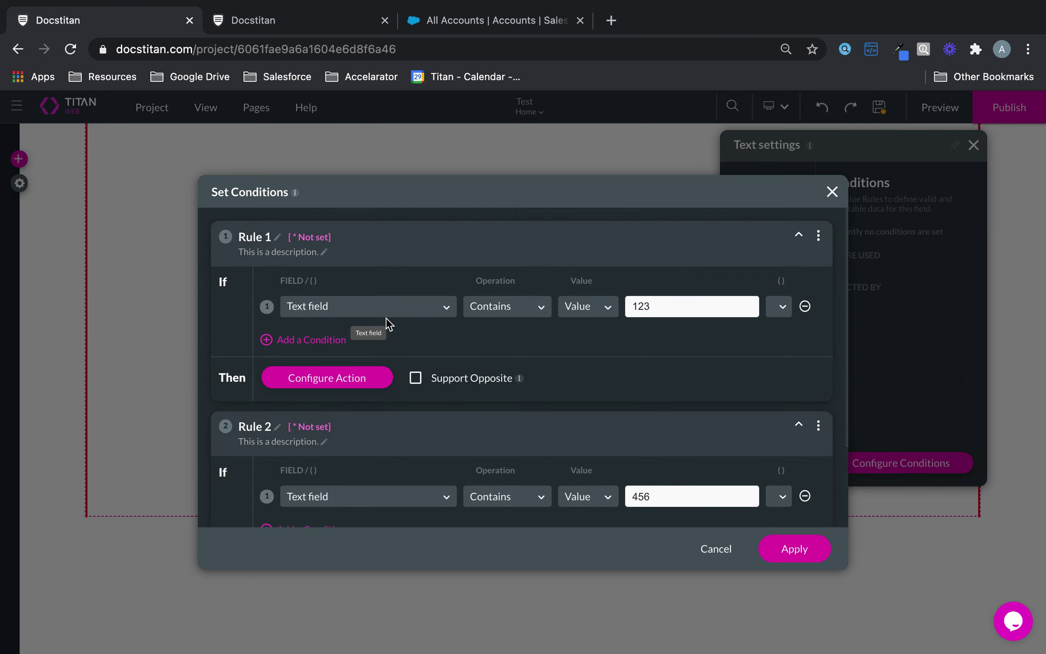
pyautogui.click(818, 241)
pyautogui.click(845, 296)
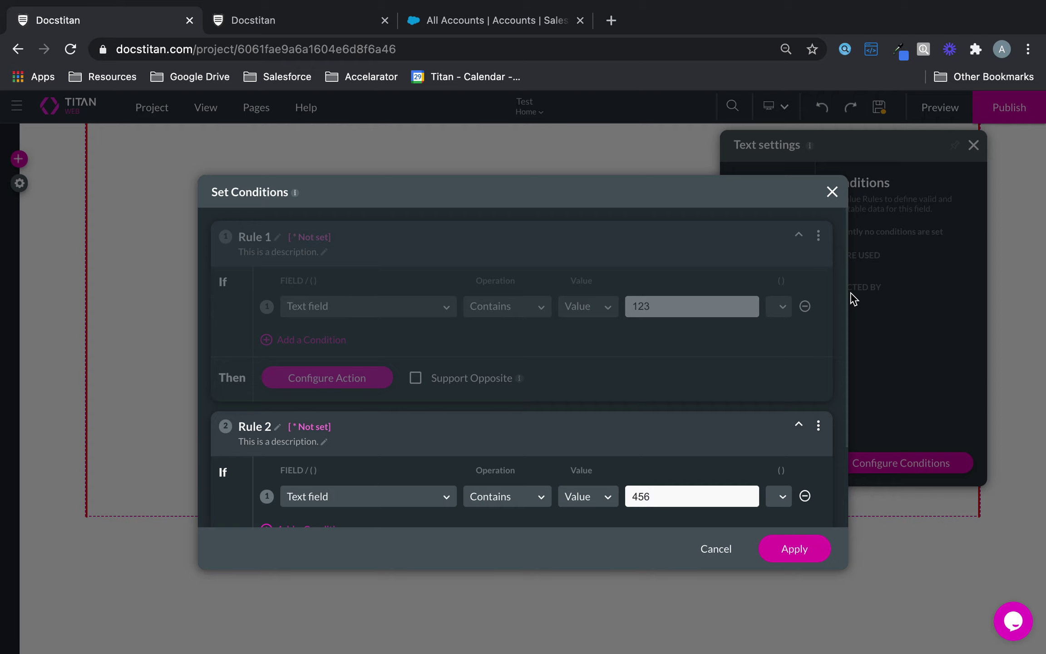
pyautogui.scroll(-2, 301, 432)
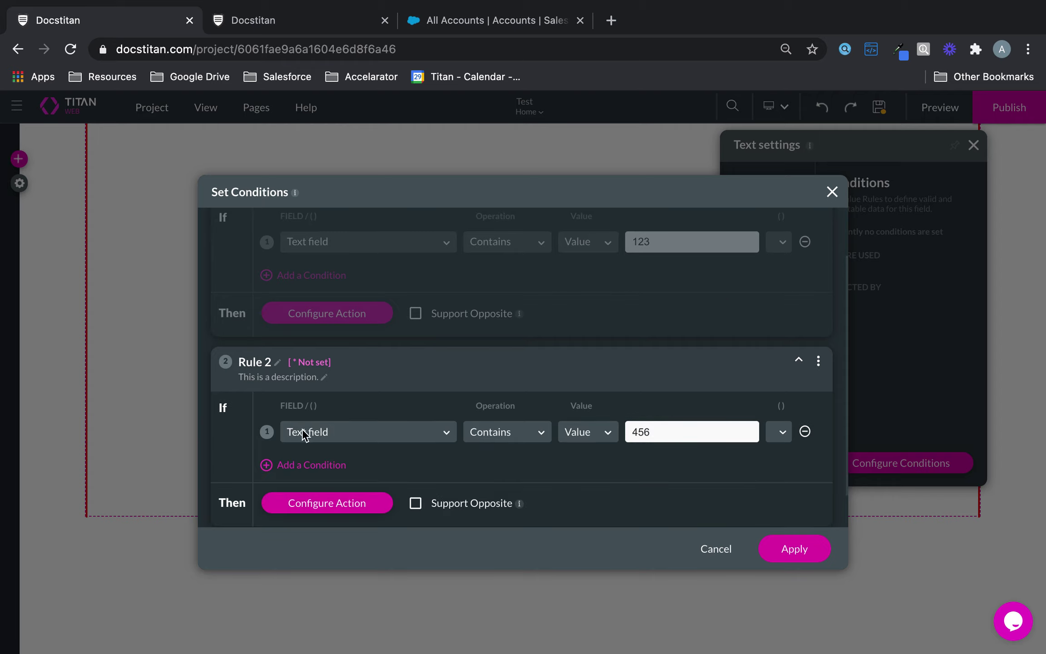
pyautogui.scroll(2, 475, 431)
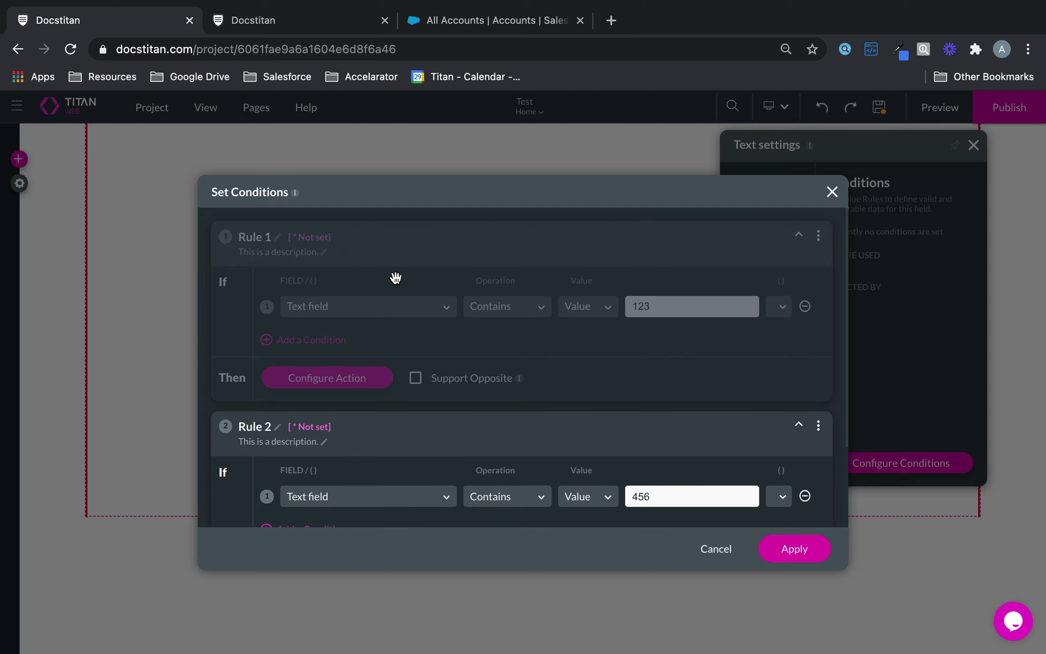